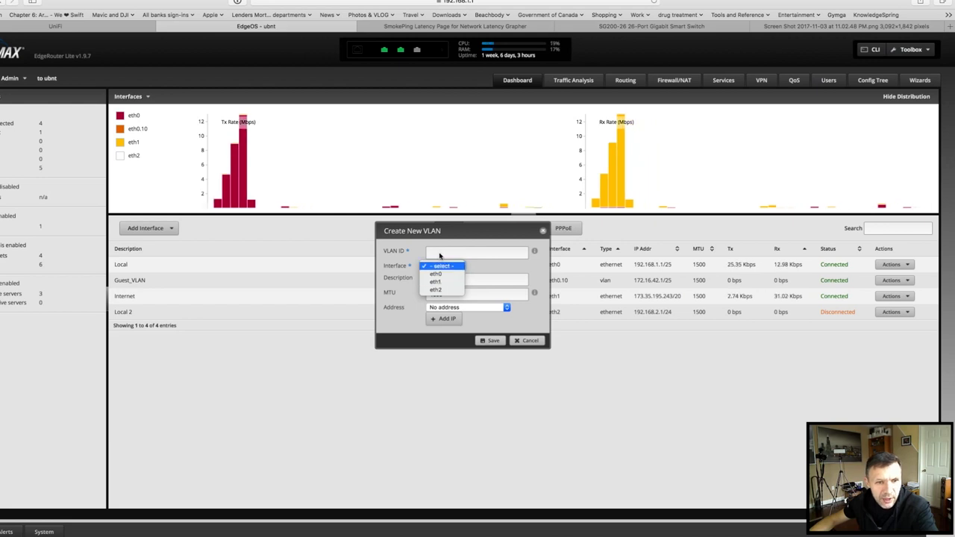
Review the VLAN ID and description fields of the new VLAN form, then dismiss it without saving
left_click(433, 253)
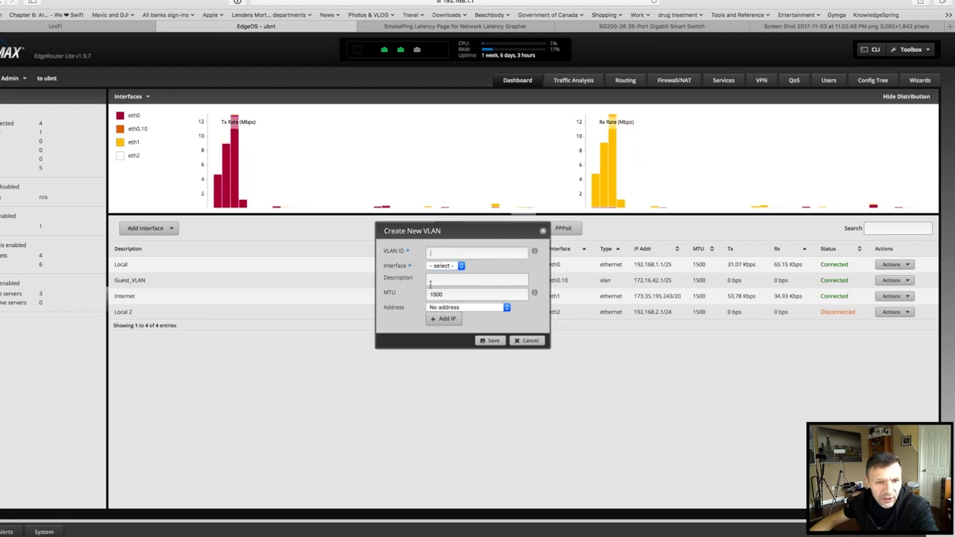
left_click(429, 280)
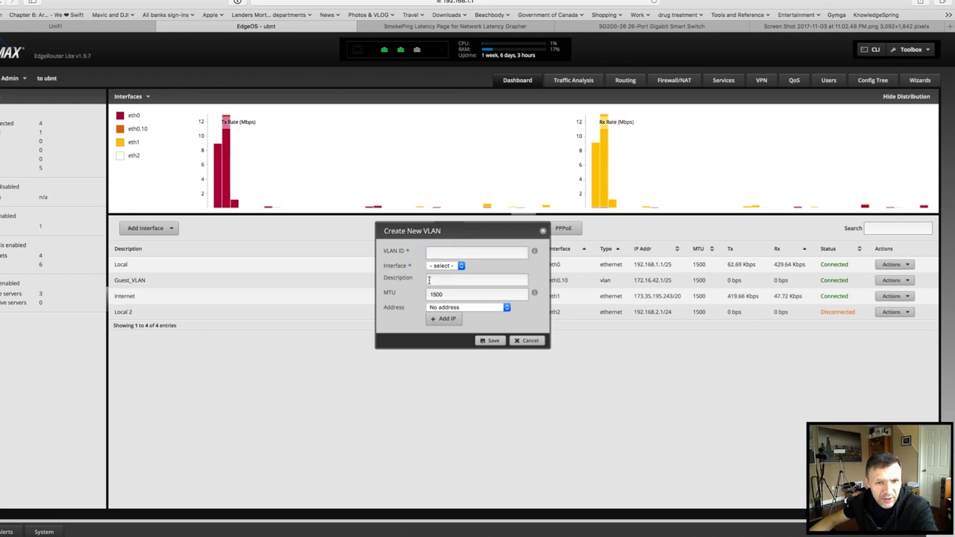
left_click(526, 341)
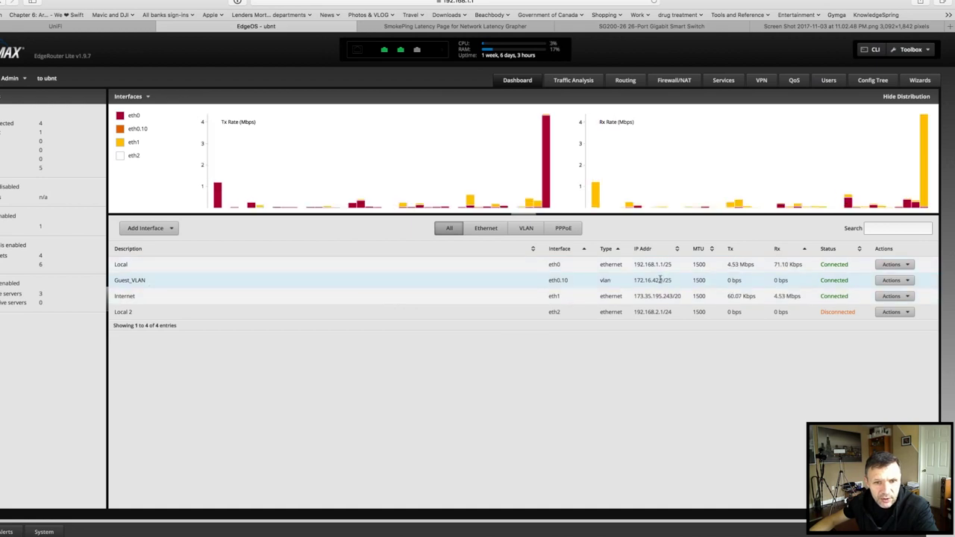
Open the interface configuration of Guest_VLAN and examine its manually defined IP address
left_click(908, 282)
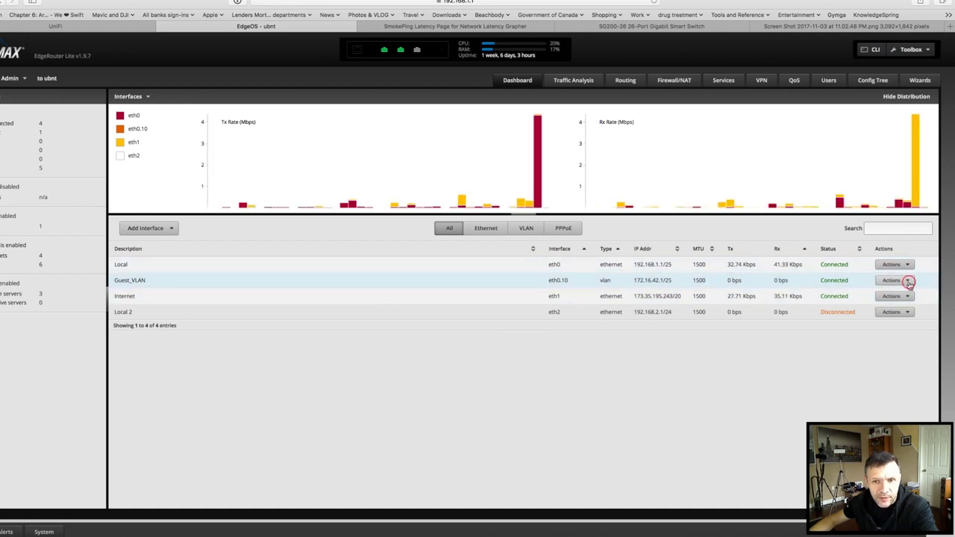
left_click(888, 290)
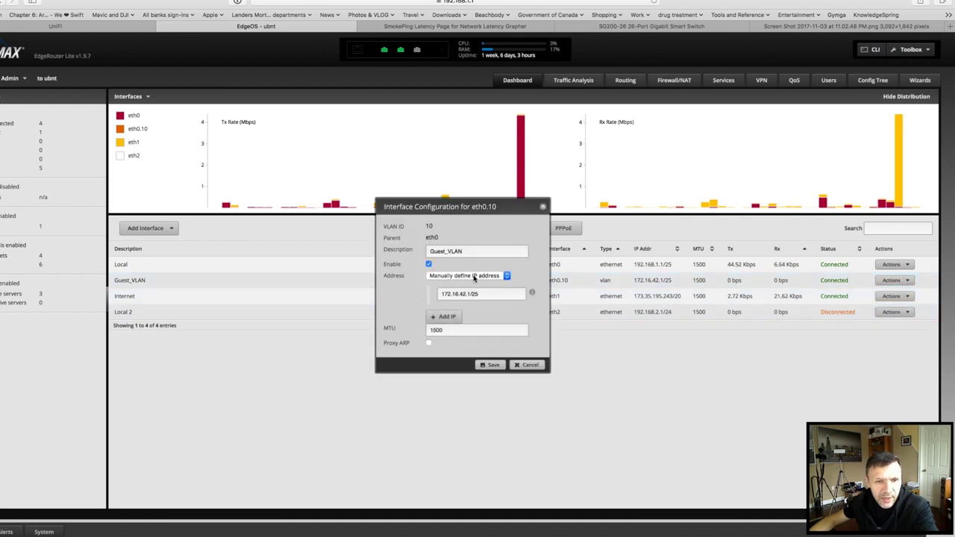
left_click_drag(498, 297, 379, 297)
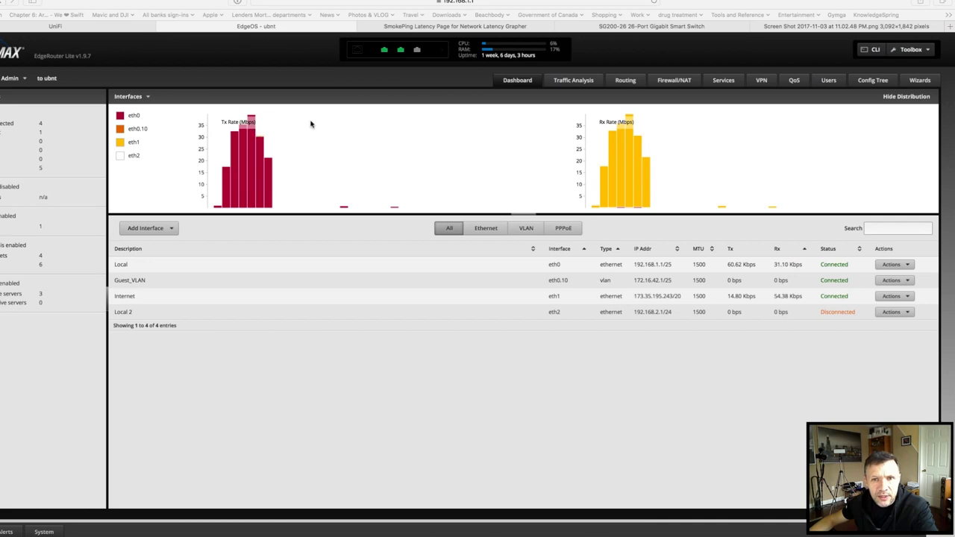
Review the rules and assigned interface of the Guest_VLAN_IN firewall ruleset, then close it
left_click(675, 80)
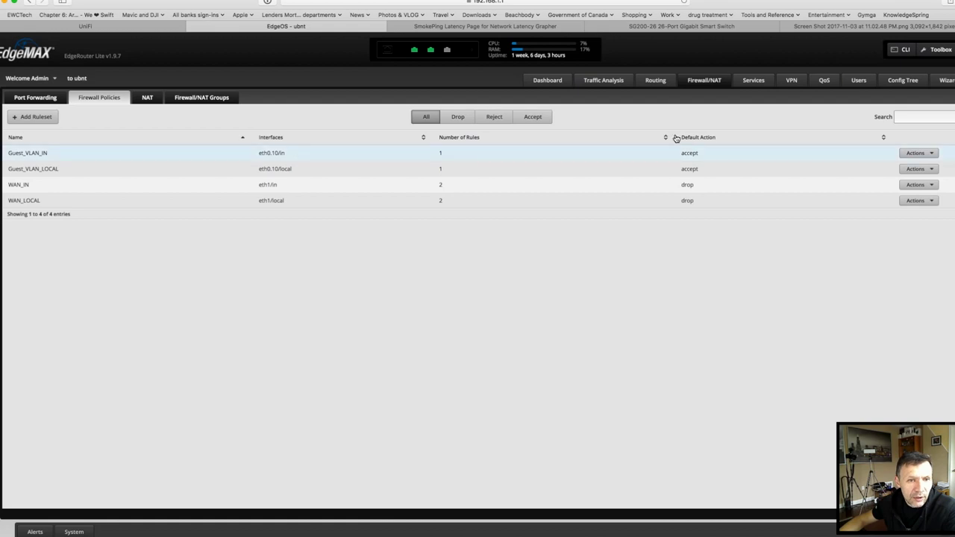
left_click(931, 152)
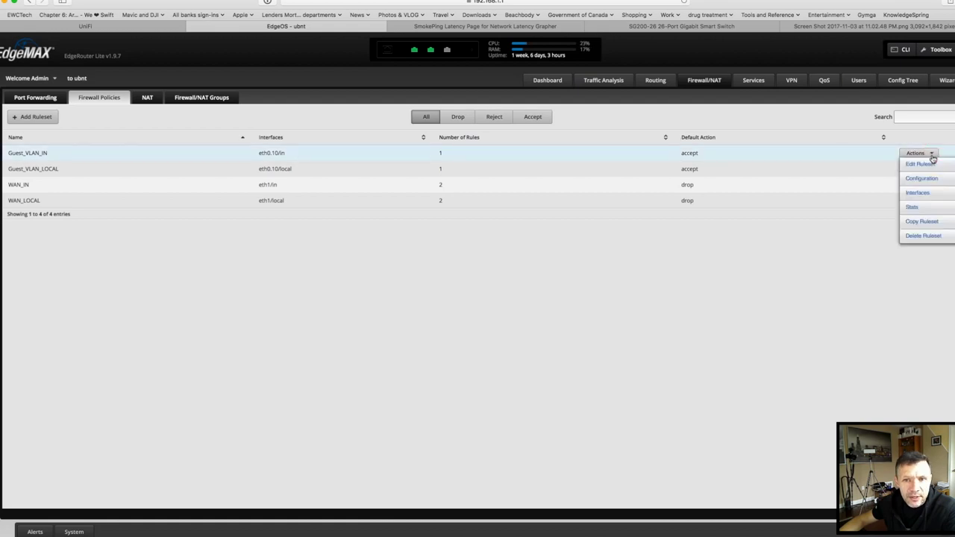
left_click(929, 165)
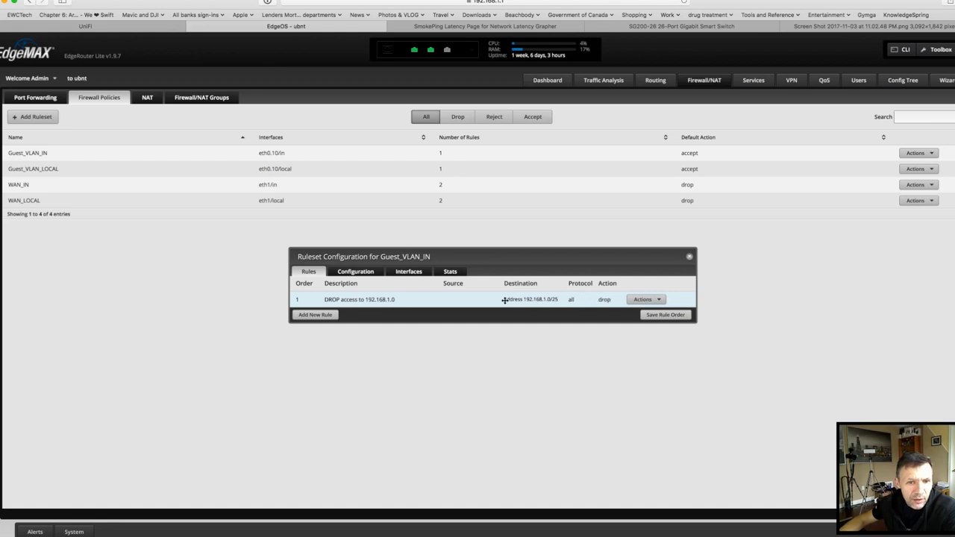
left_click(407, 271)
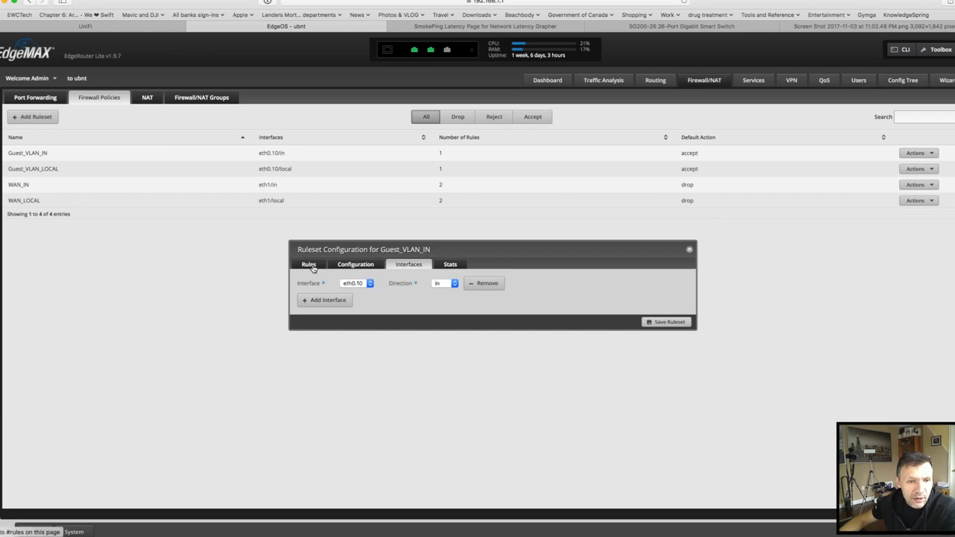
left_click(309, 266)
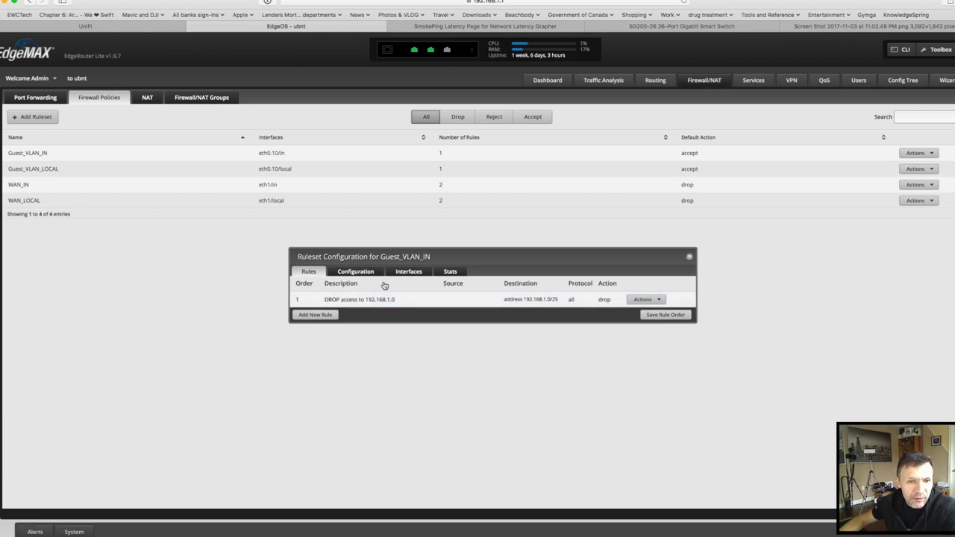
left_click(687, 258)
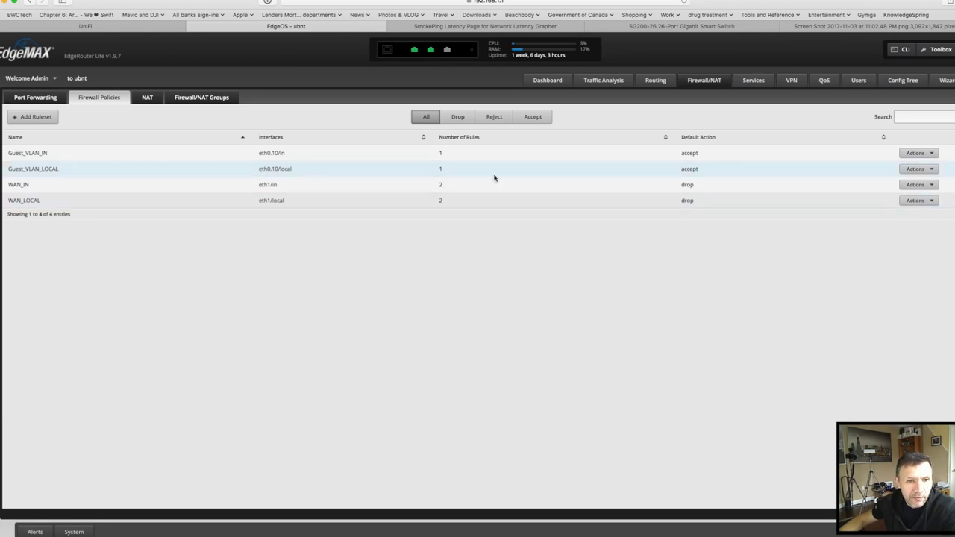
Review the rules and assigned interface of the Guest_VLAN_LOCAL firewall ruleset, then close it
left_click(932, 171)
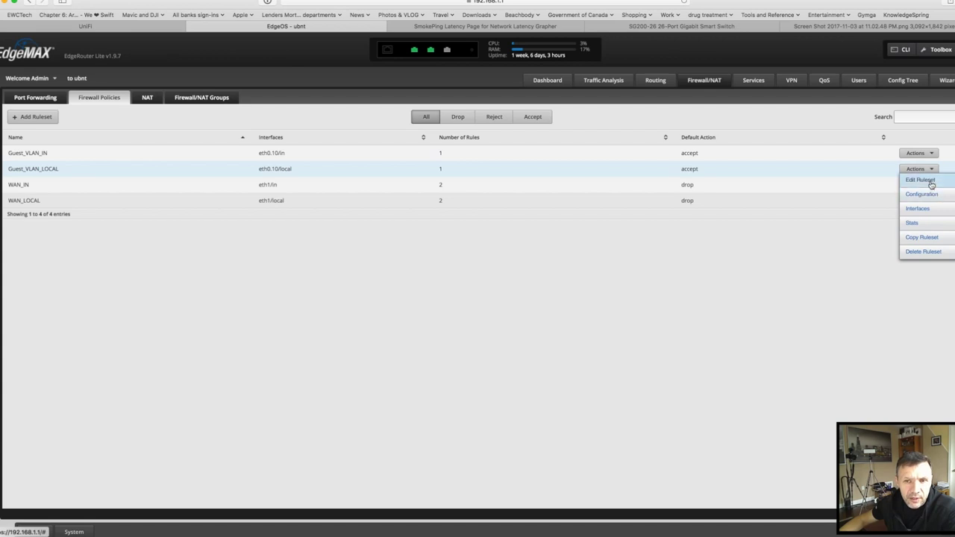
left_click(927, 180)
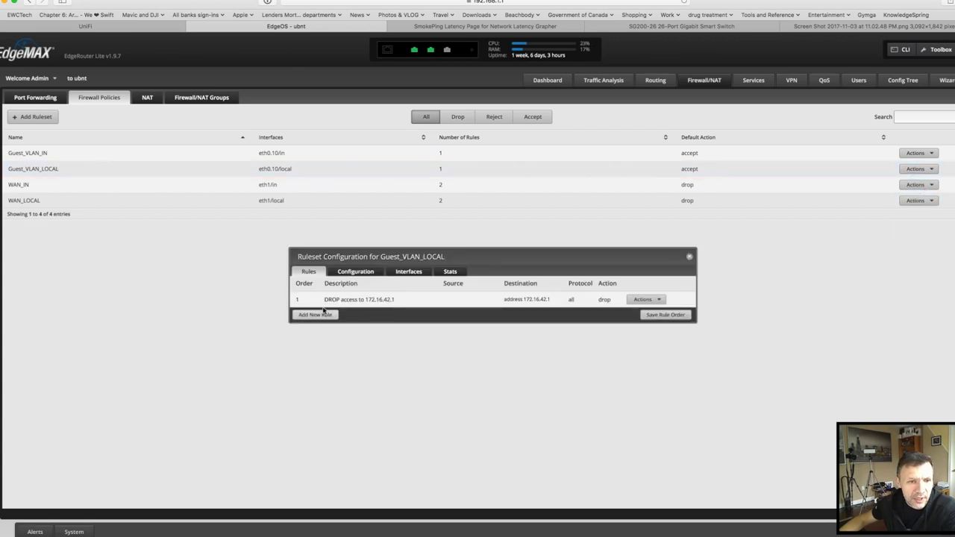
left_click(365, 302)
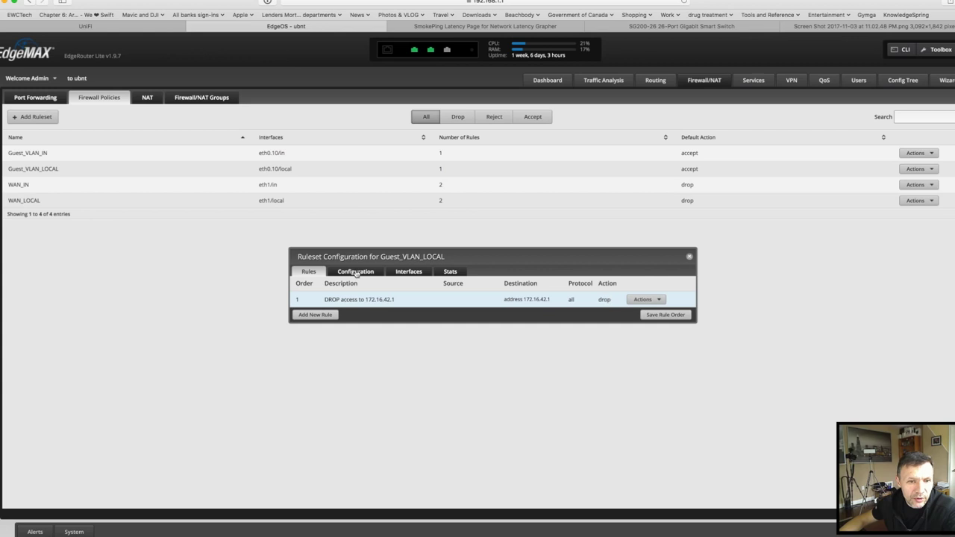
left_click(404, 272)
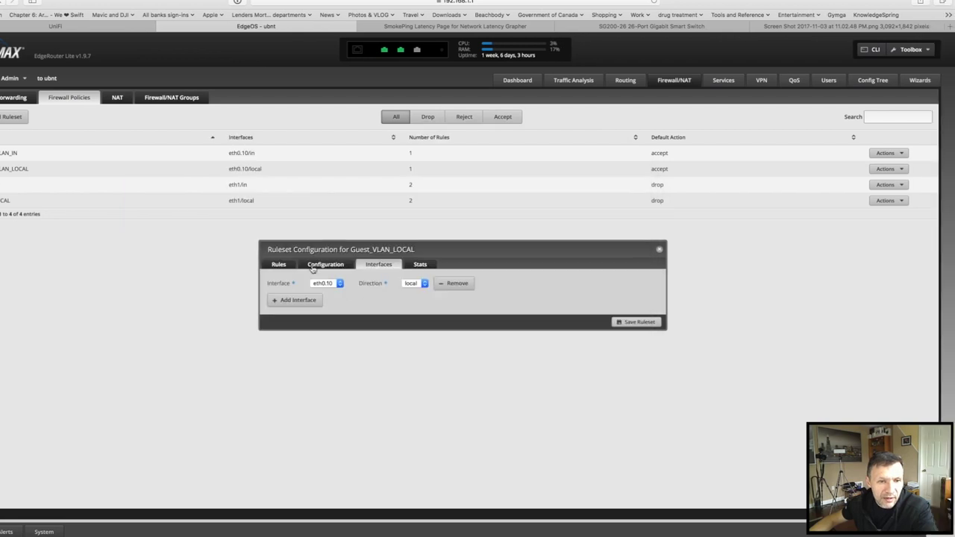
left_click(309, 264)
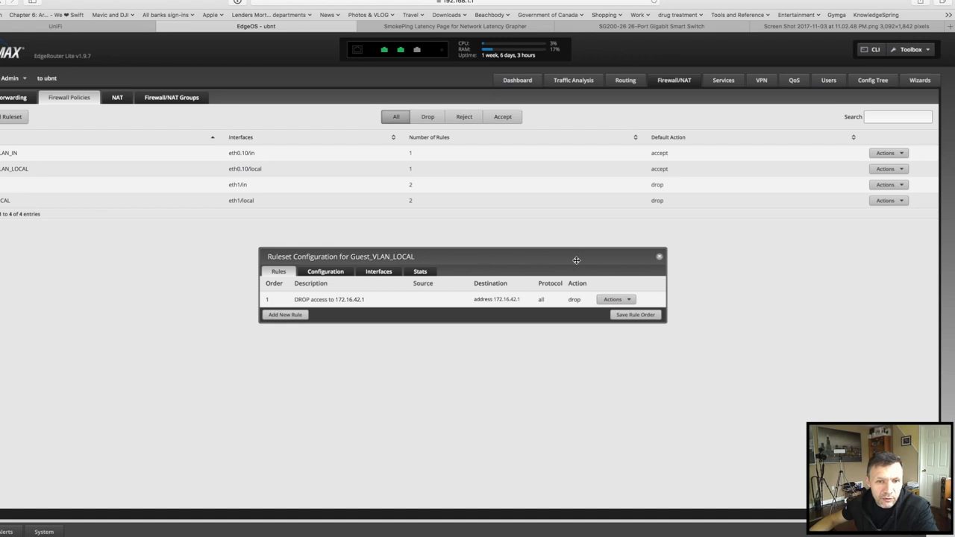
left_click(660, 256)
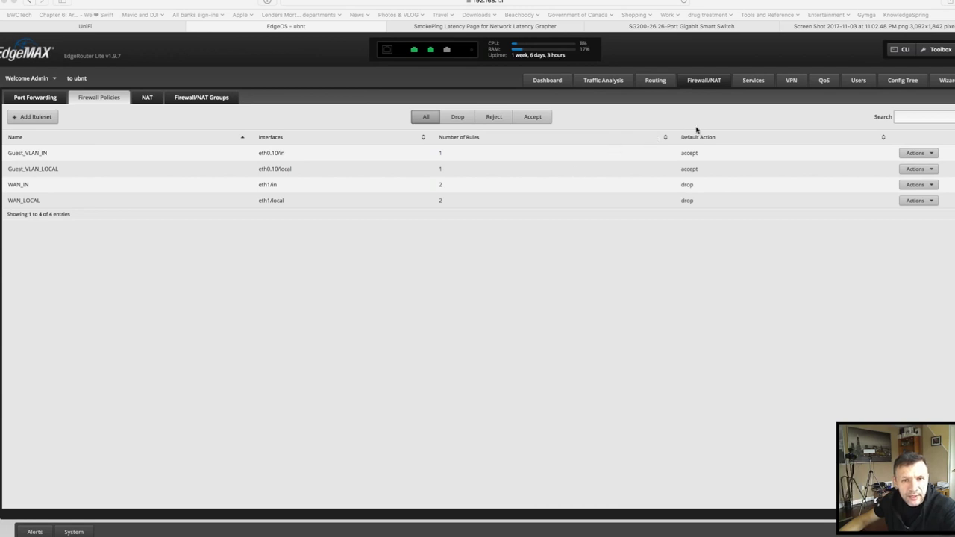
Show the DHCP servers and examine the name, subnet, range and router fields for a new one, then close the form unsaved
left_click(754, 82)
left_click(754, 80)
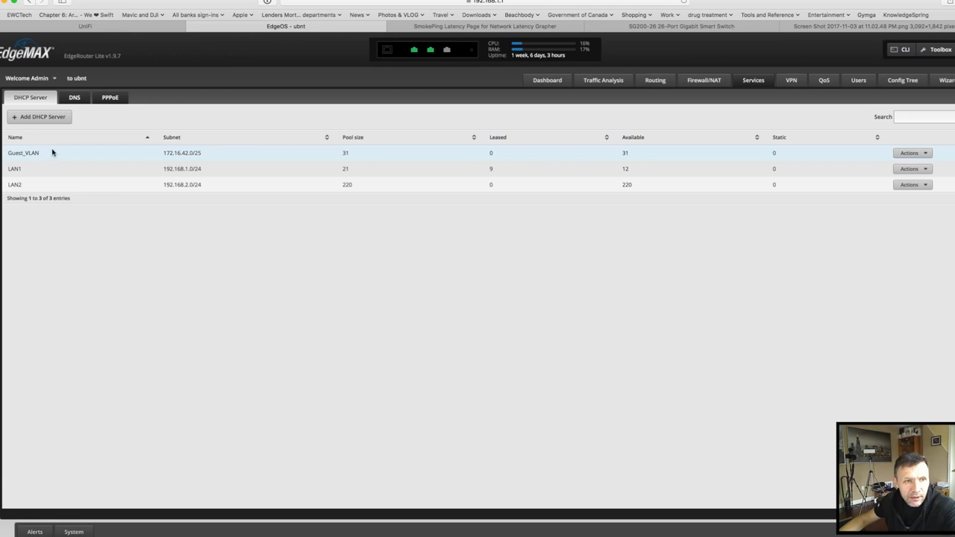
left_click(45, 117)
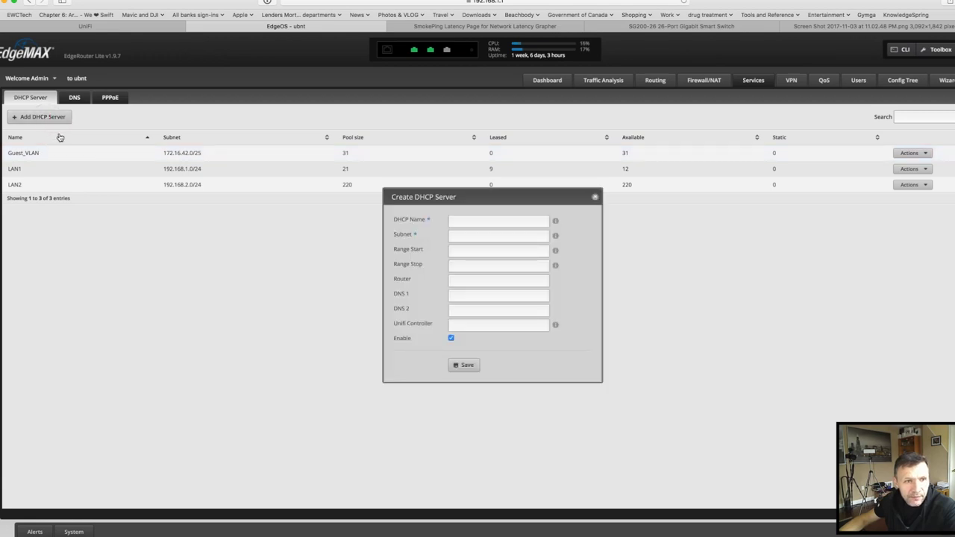
left_click(451, 222)
left_click(418, 210)
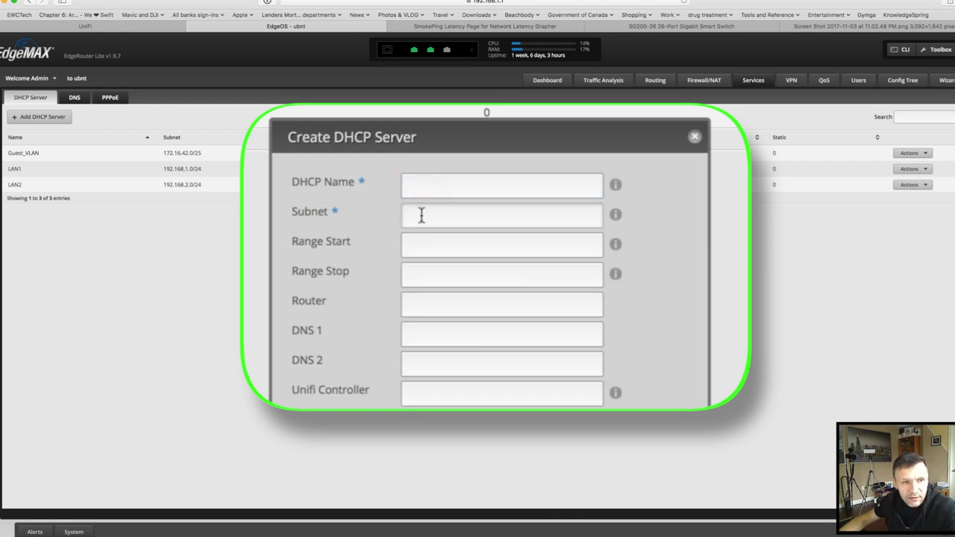
left_click(419, 245)
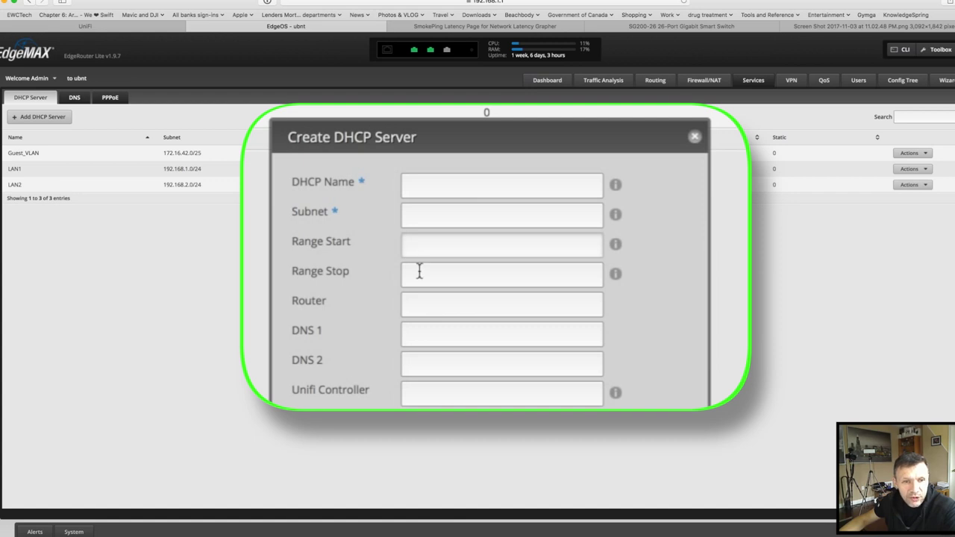
left_click(421, 303)
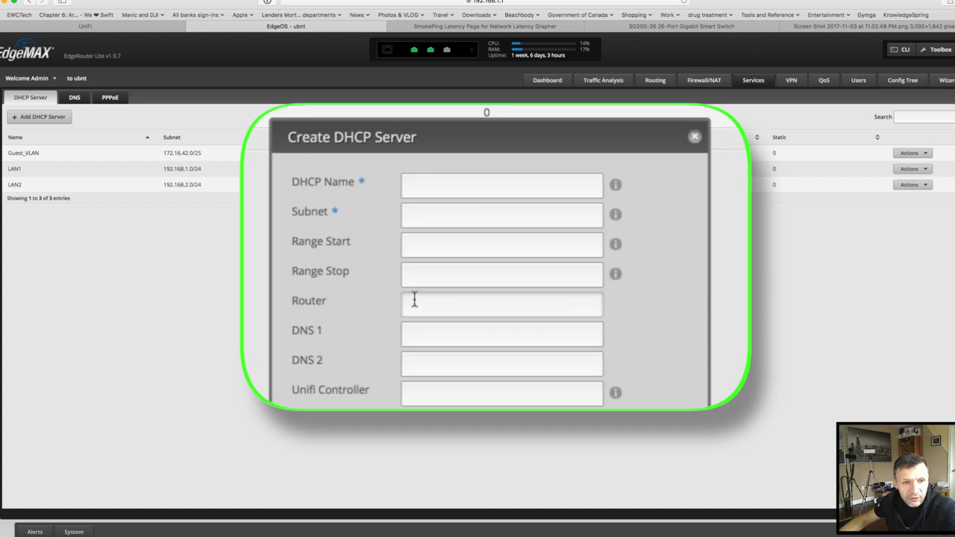
left_click(595, 198)
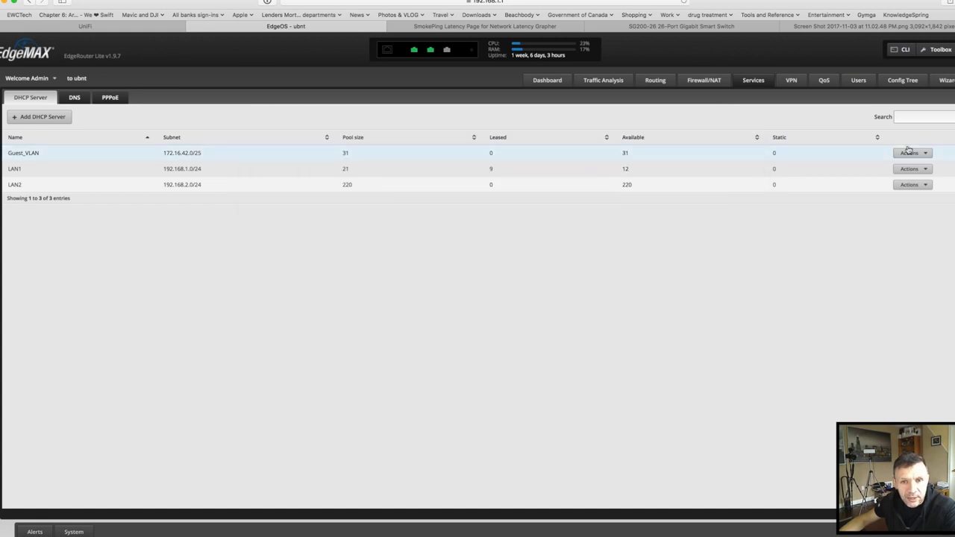
Examine the router, DNS 1 and DNS 2 settings in the Guest_VLAN DHCP server's details, then close them
left_click(921, 153)
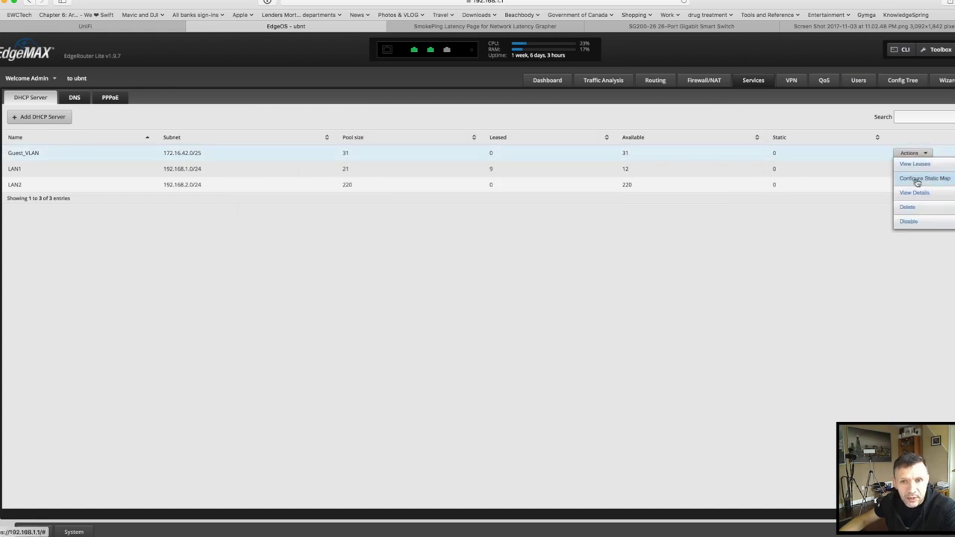
left_click(915, 193)
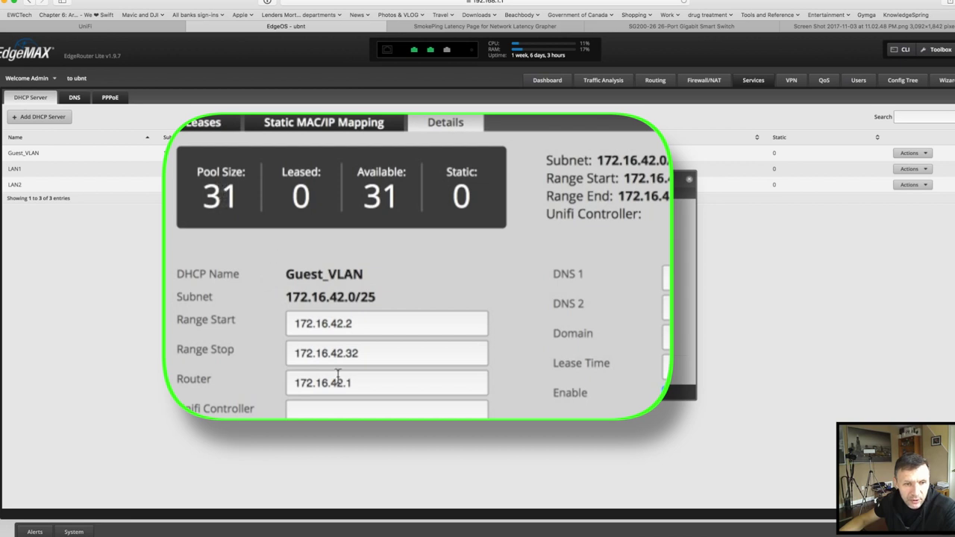
left_click(367, 384)
key("super+a")
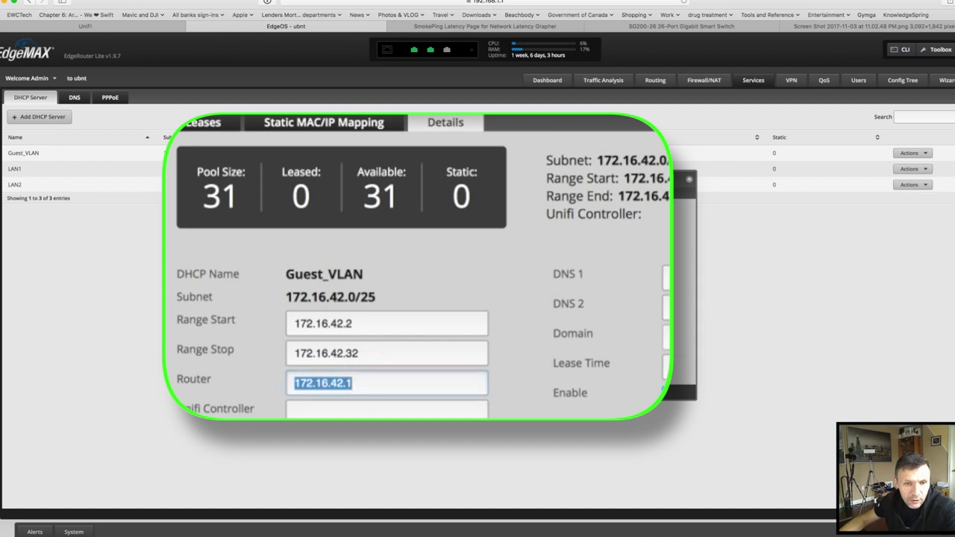
left_click(662, 275)
key("super+a")
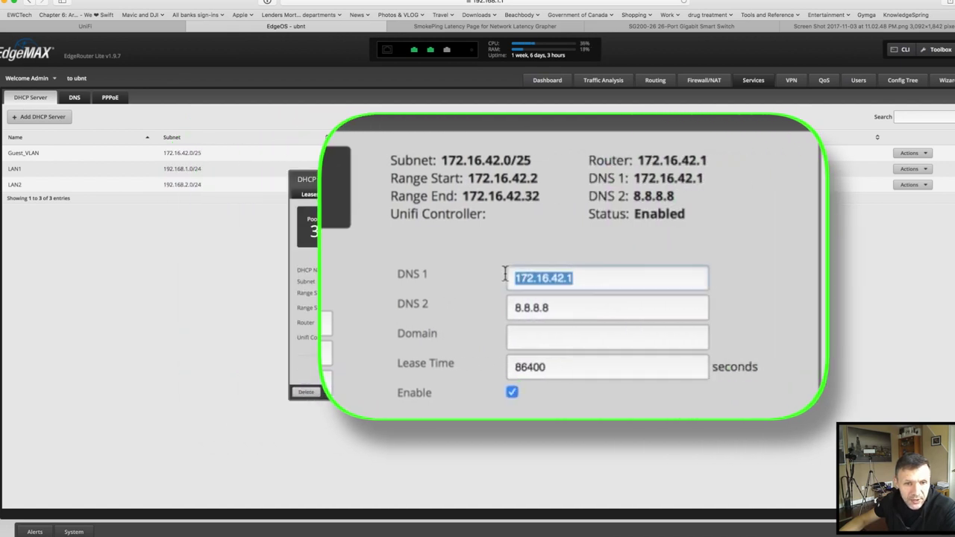
left_click(577, 308)
left_click_drag(577, 308, 496, 307)
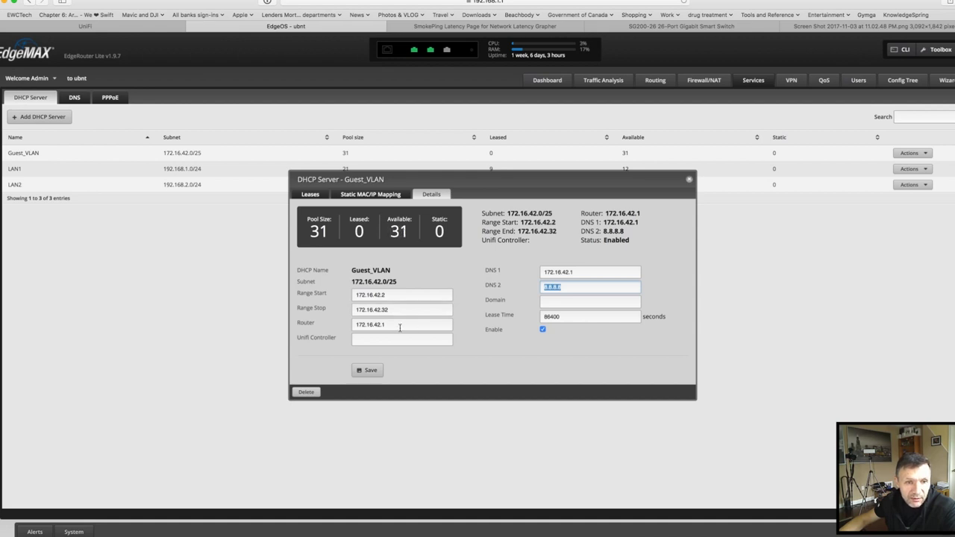
key("Escape")
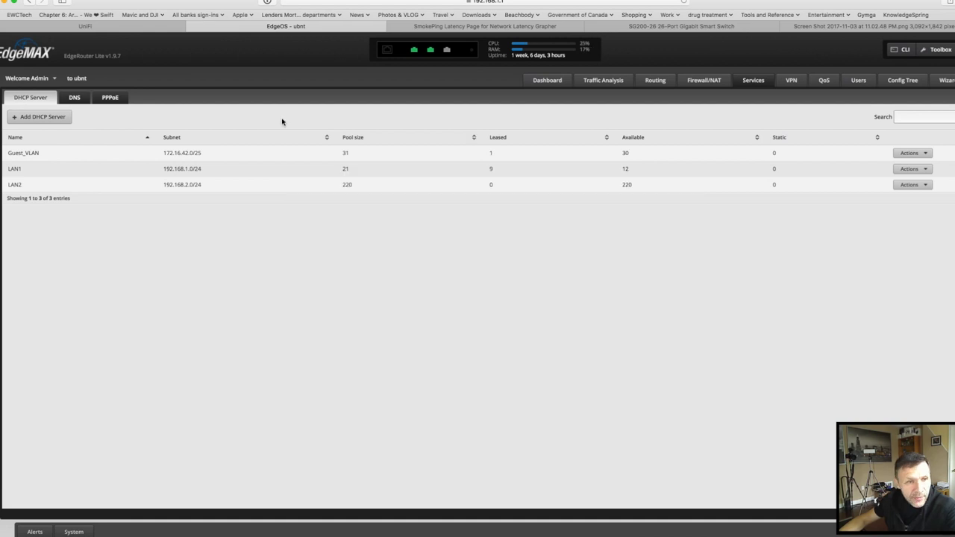
Select eth0.10 as the third DNS forwarding listen interface and save the DNS settings
left_click(74, 99)
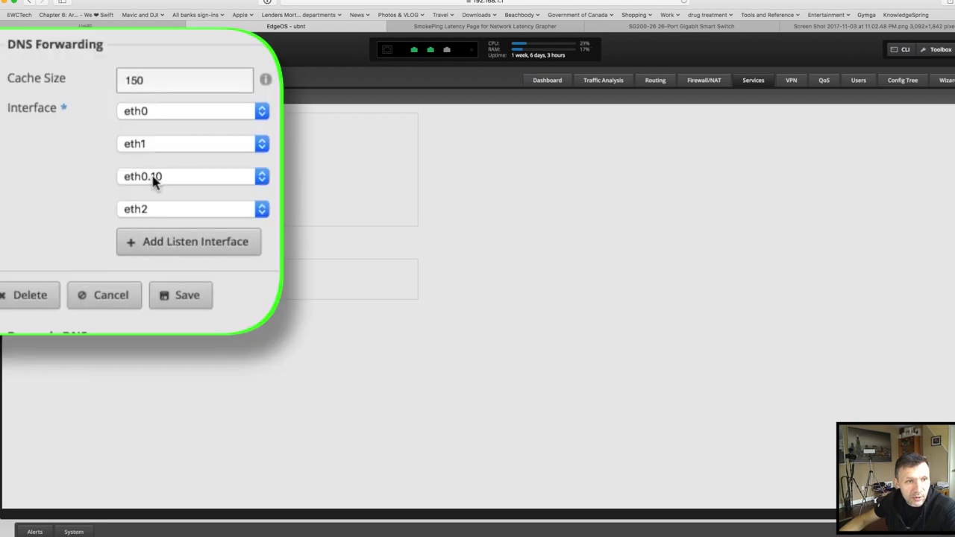
left_click(84, 181)
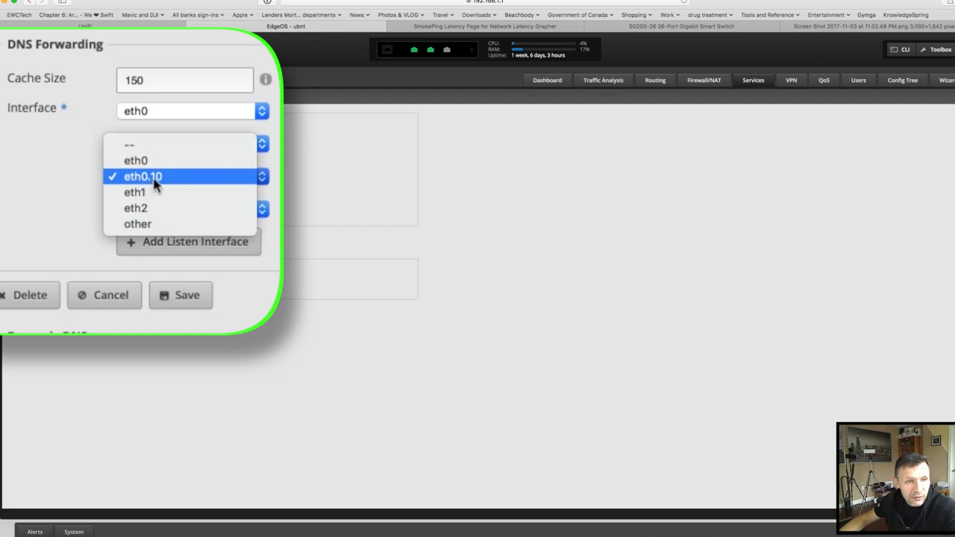
left_click(94, 185)
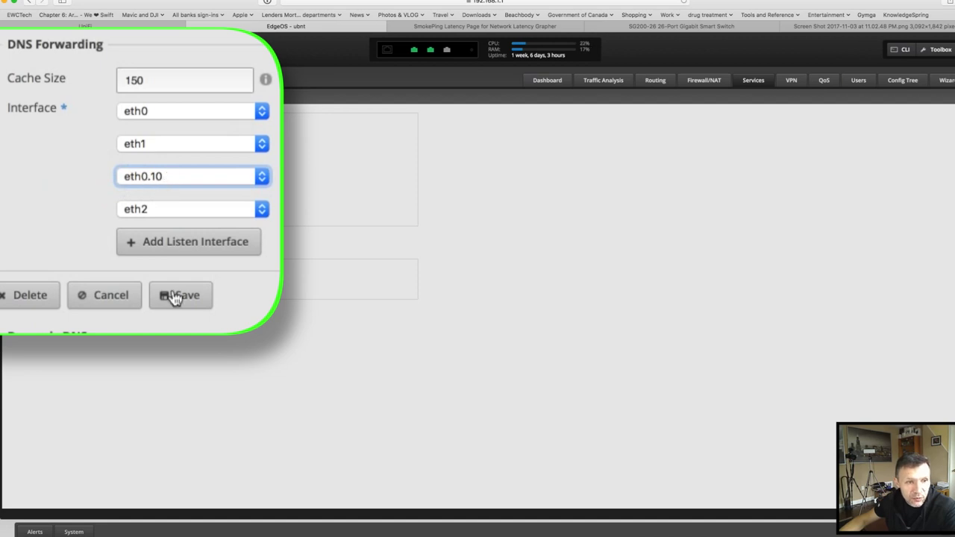
left_click(106, 238)
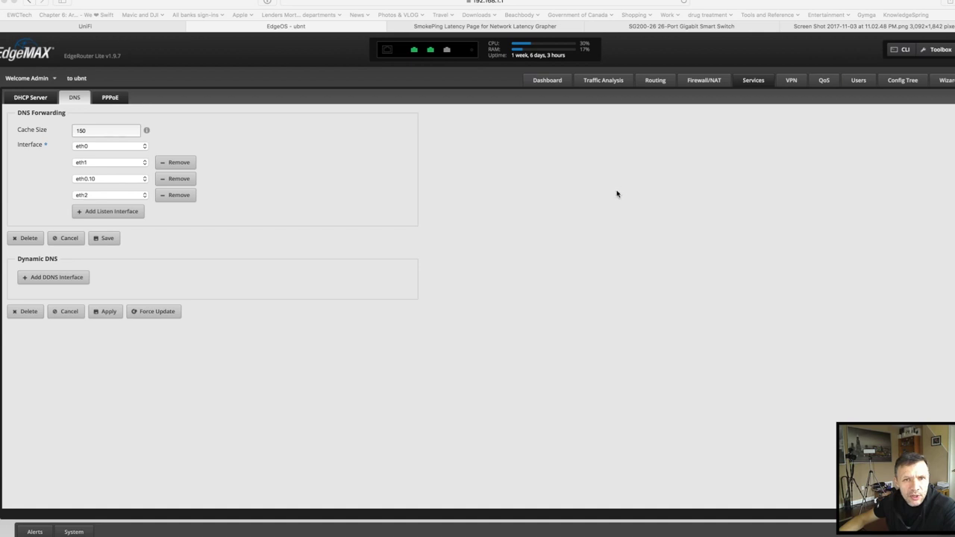
Switch to the Cisco SG200-26 page and examine its VLAN table alongside the guest VLAN in the network diagram
left_click(652, 26)
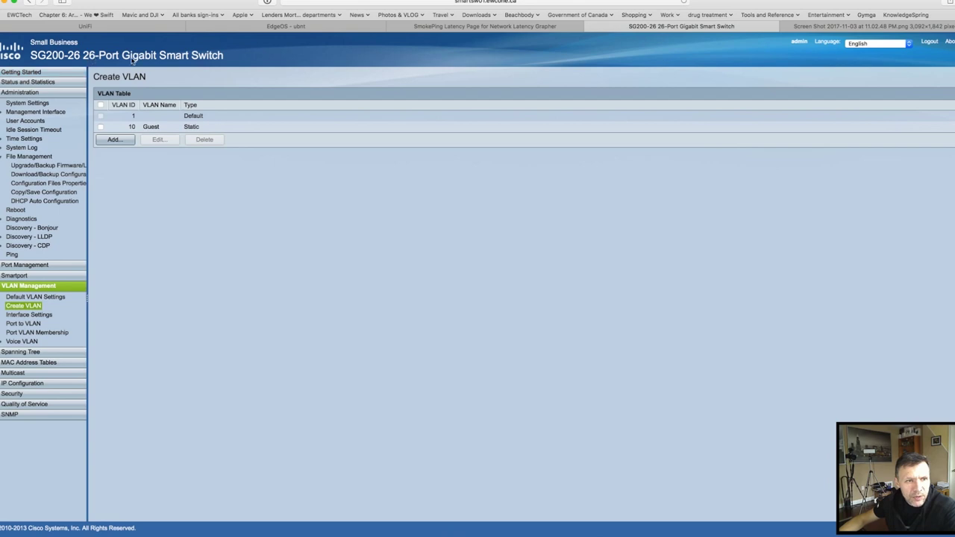
left_click(23, 288)
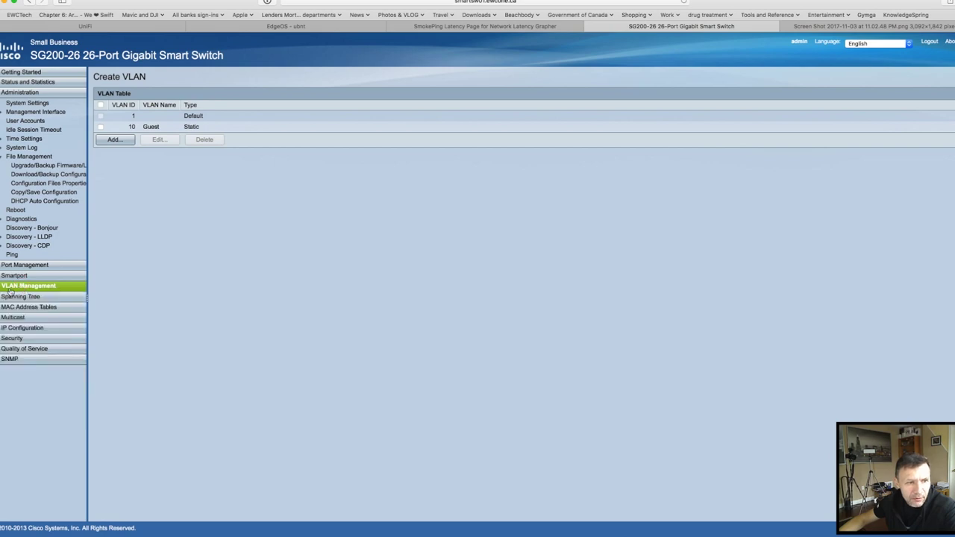
left_click(15, 287)
left_click(22, 305)
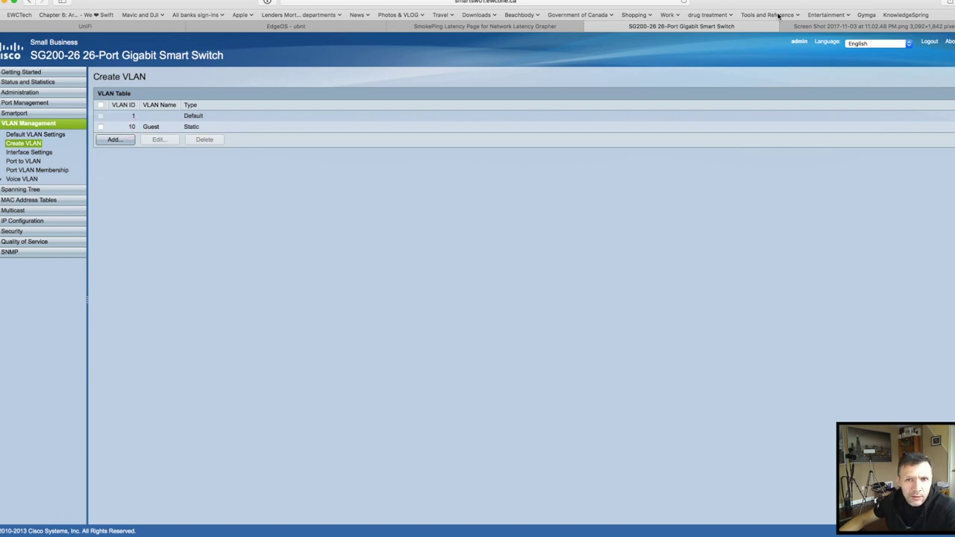
left_click(808, 26)
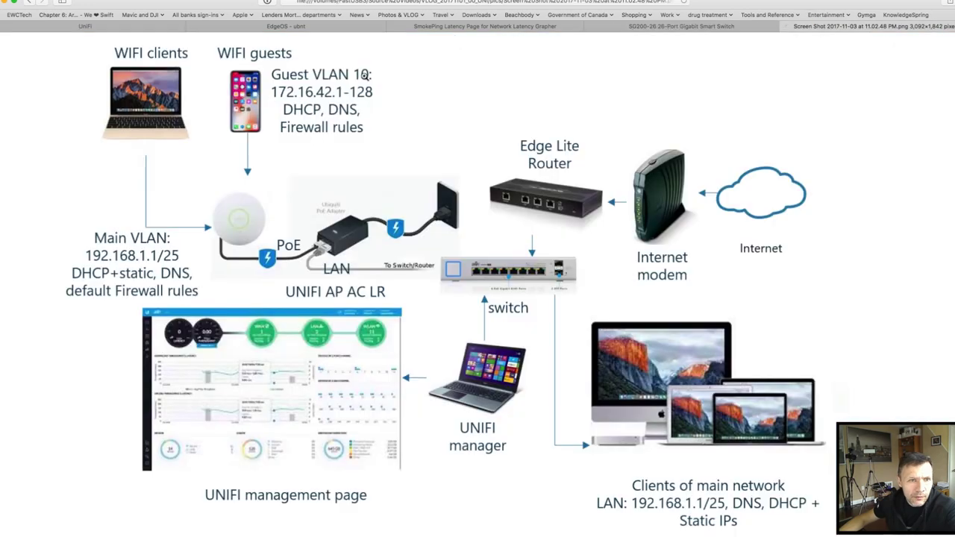
left_click(638, 26)
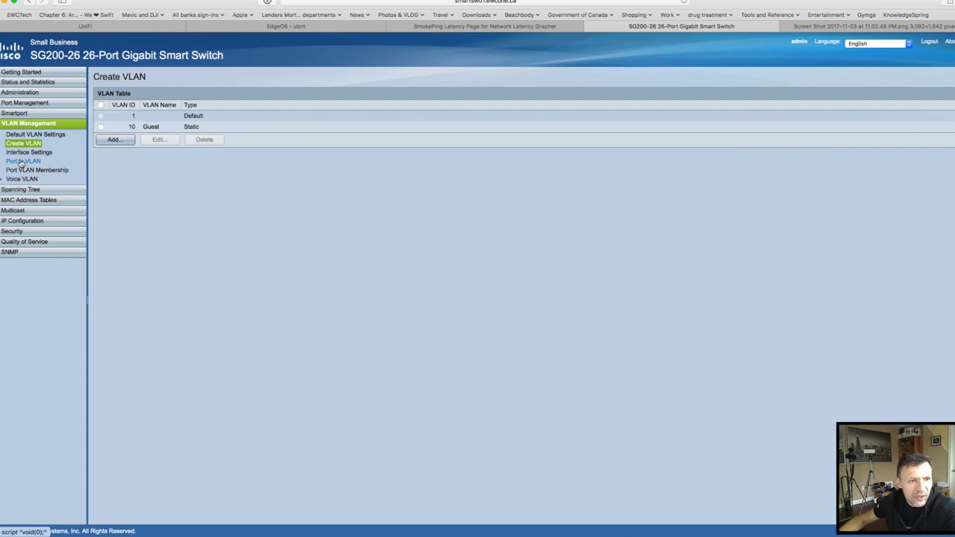
Show the Port to VLAN assignments filtered to VLAN ID 10 for the Port interface type
left_click(21, 162)
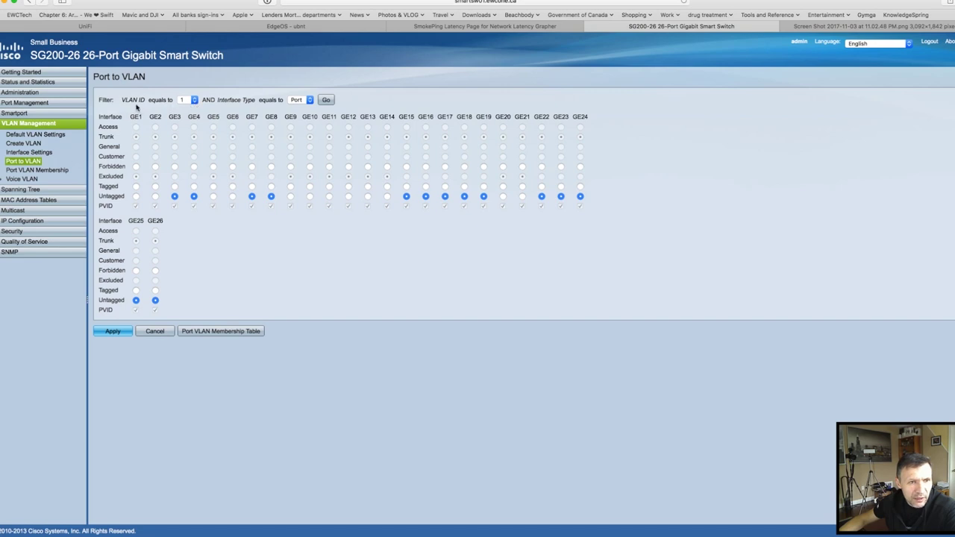
left_click(192, 100)
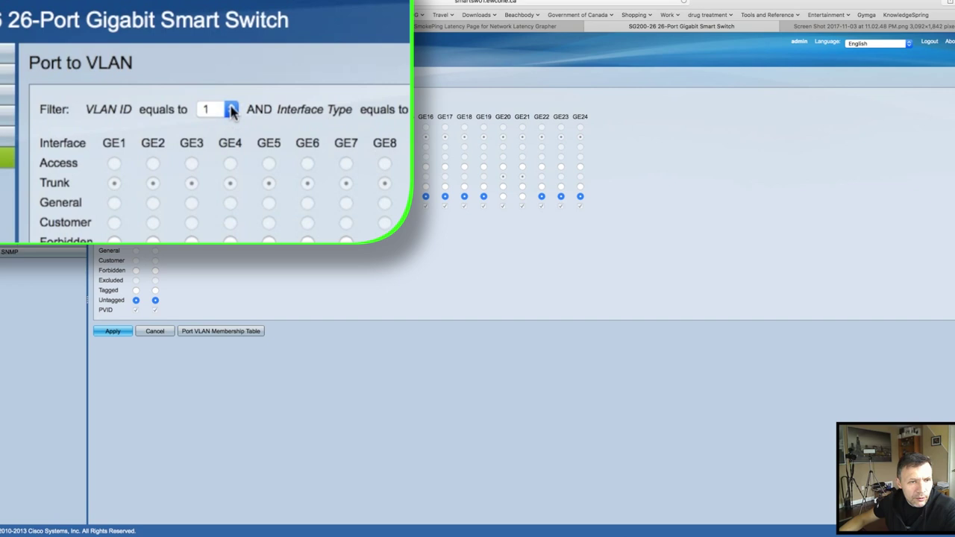
left_click(231, 109)
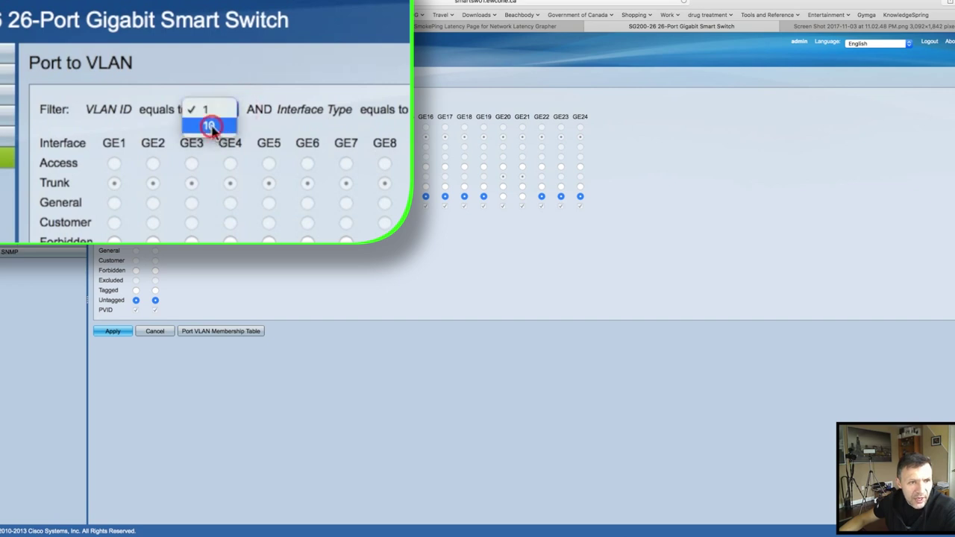
left_click(211, 126)
left_click(326, 100)
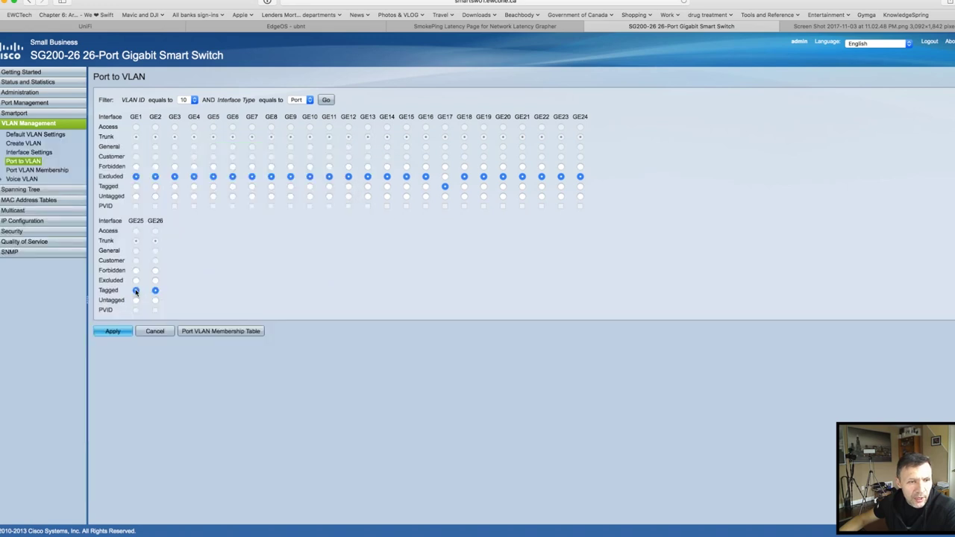
Examine the links between the router, switch and UniFi access point up close in the network diagram
left_click(807, 27)
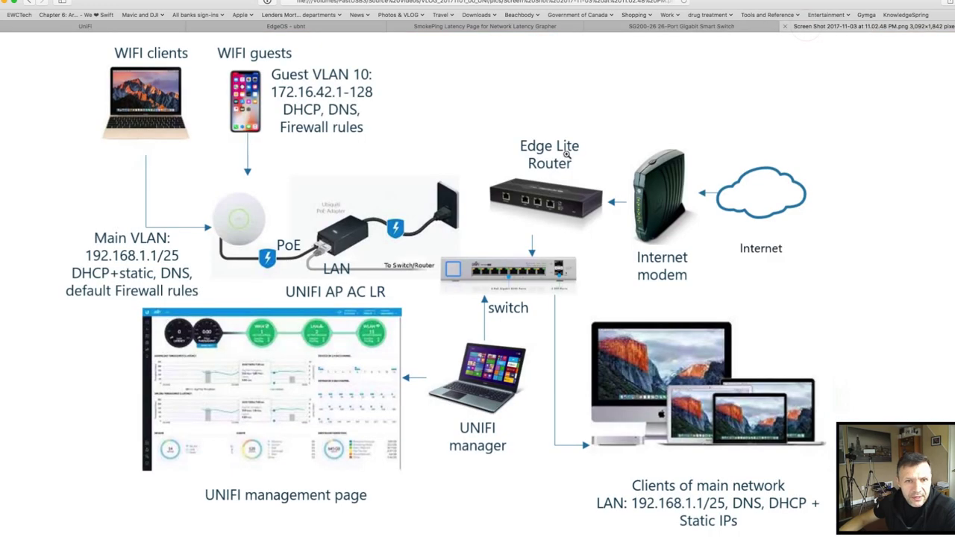
left_click(532, 250)
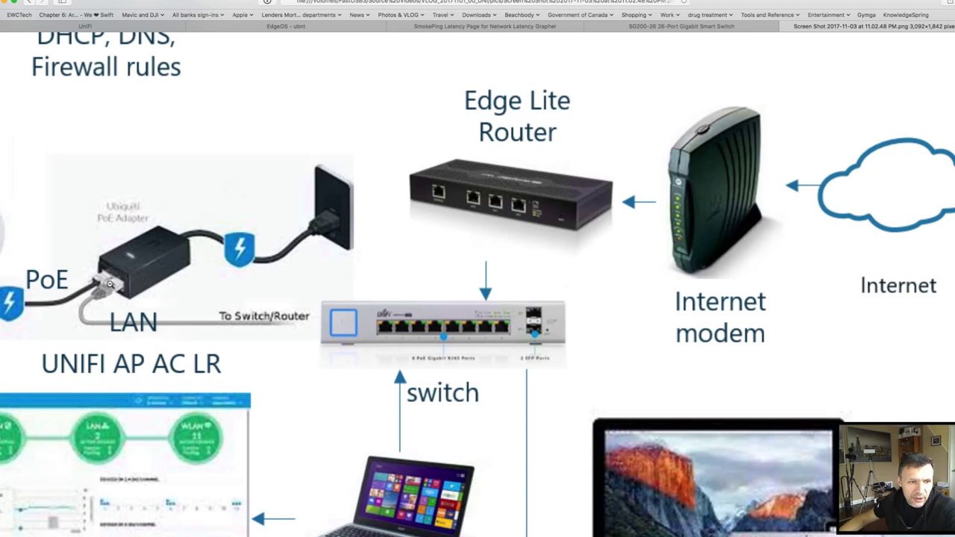
left_click(316, 342)
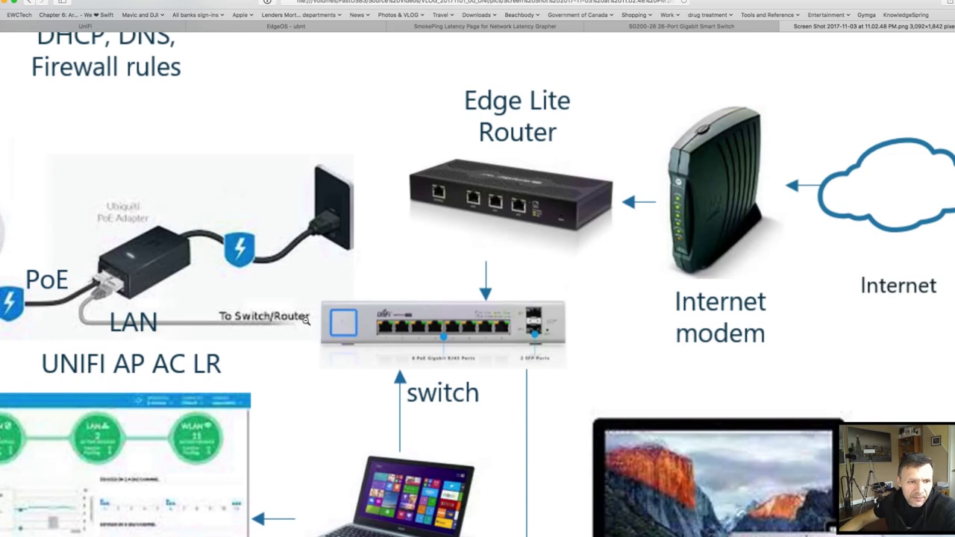
Return to the switch's Port to VLAN page and examine the tagged membership of port GE17 in VLAN 10
left_click(681, 26)
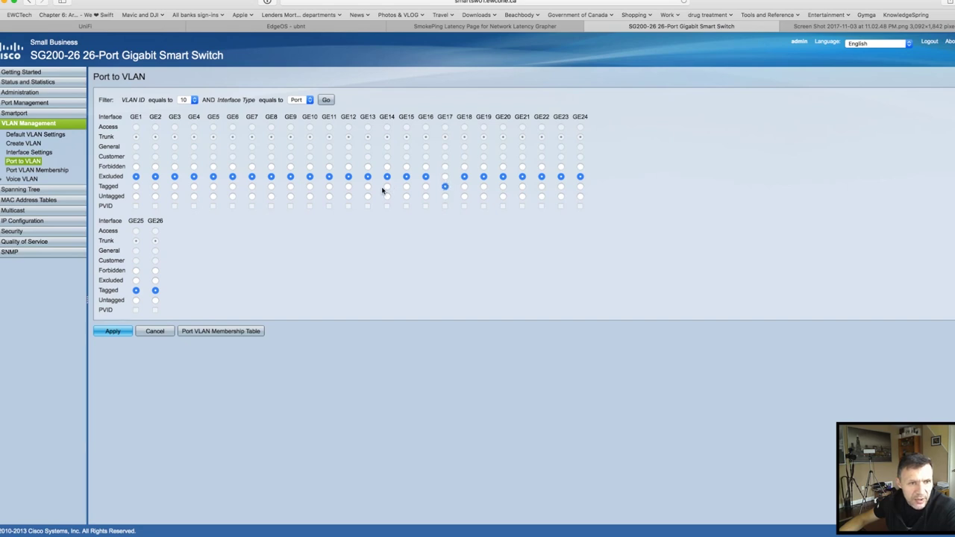
left_click(445, 188)
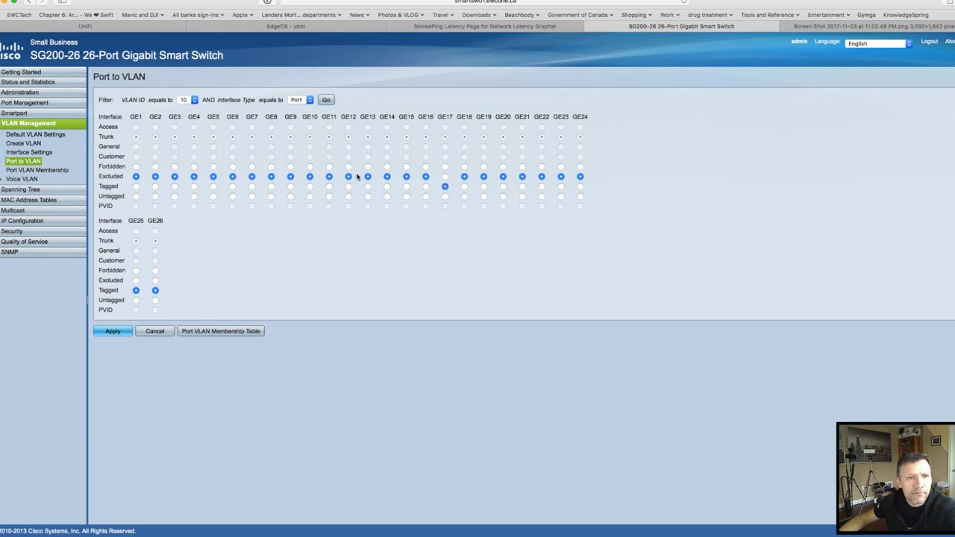
left_click(769, 44)
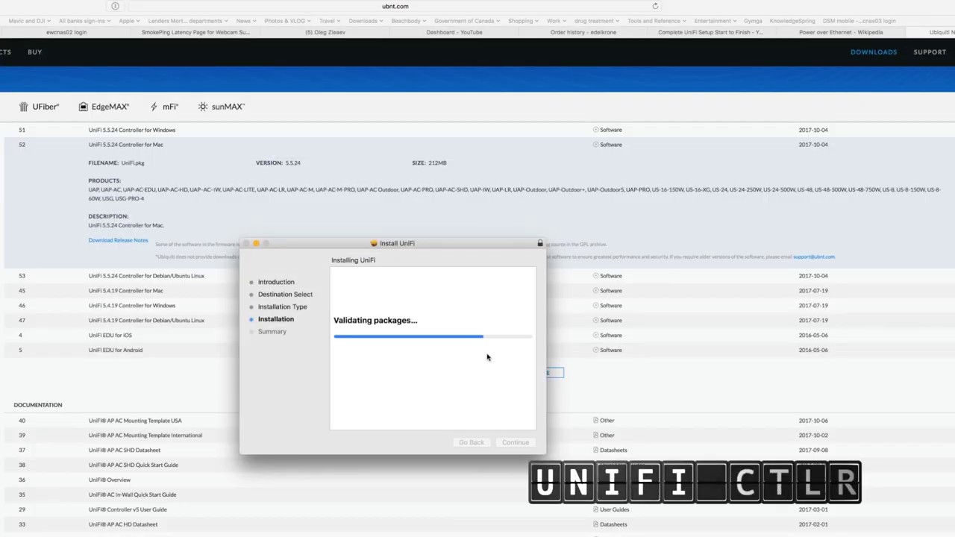
Finish installing the UniFi Controller and launch a browser to manage the network
left_click(519, 443)
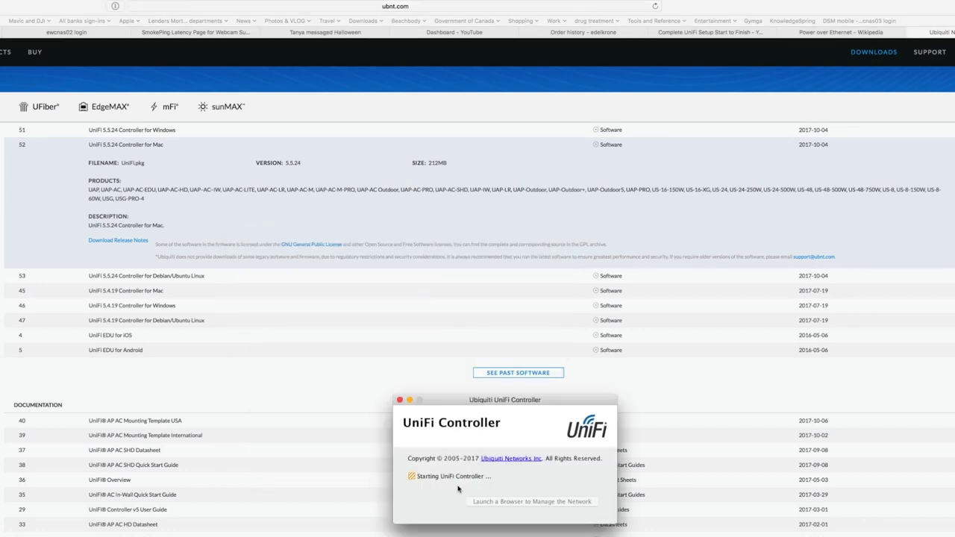
left_click(545, 502)
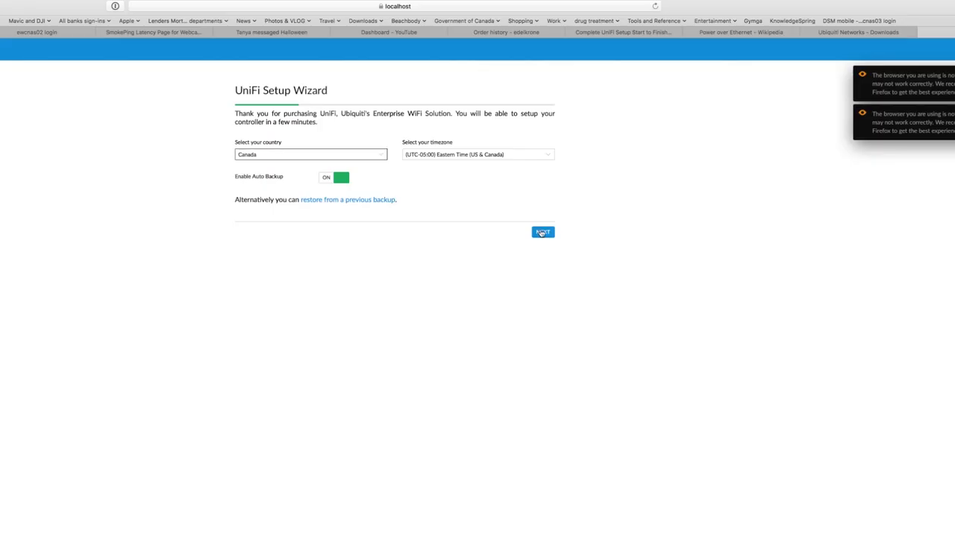
Accept Canada, Eastern Time and auto backup in the UniFi Setup Wizard, and select the UniFi AP-AC-LR as the device to configure
left_click(542, 232)
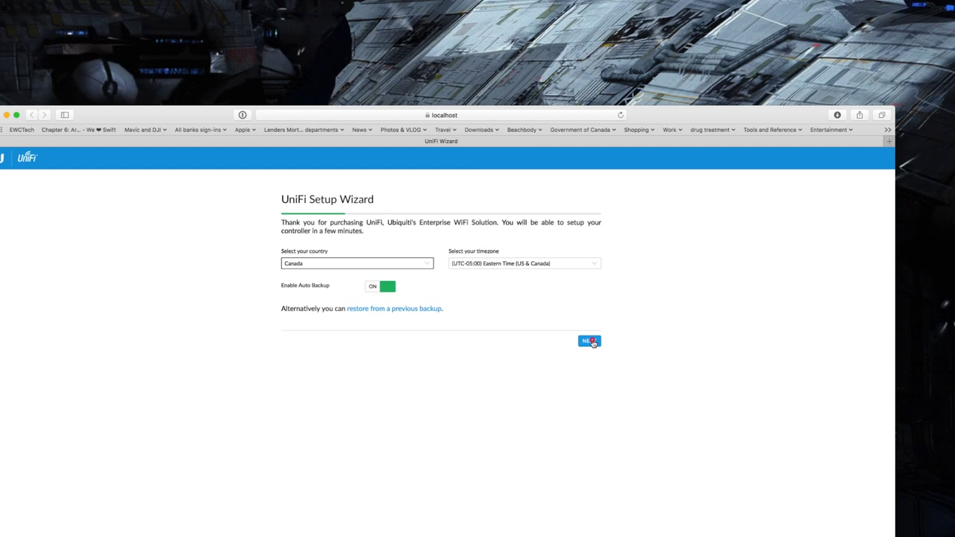
left_click(545, 232)
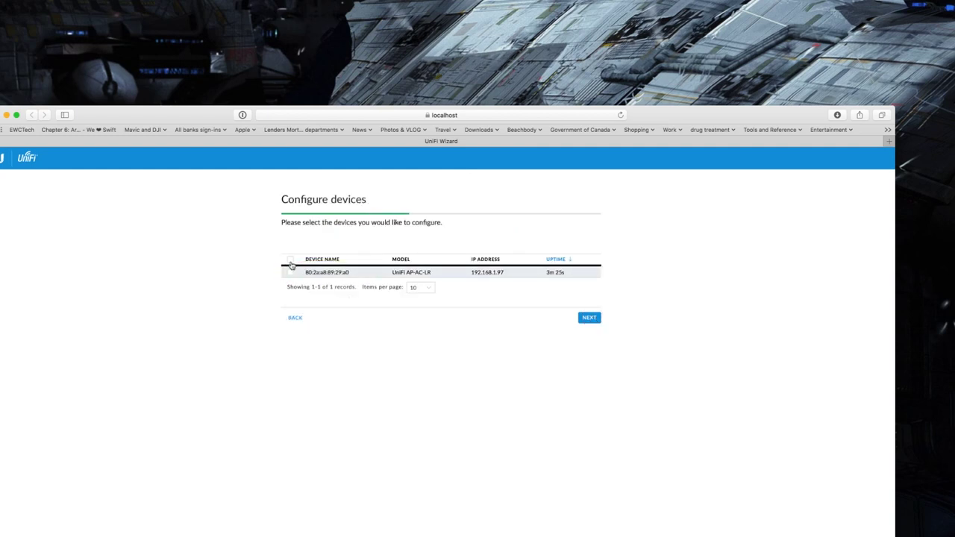
left_click(290, 260)
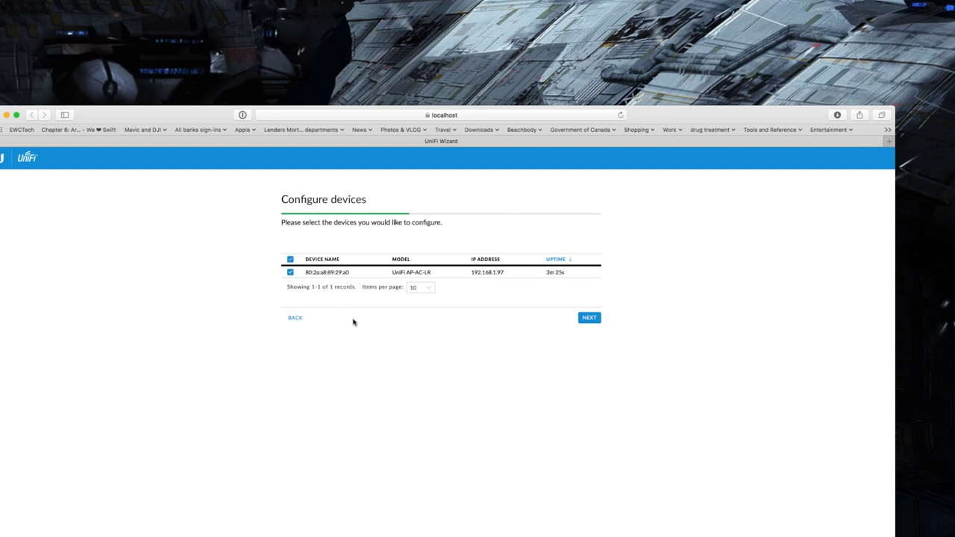
left_click(589, 318)
left_click(588, 320)
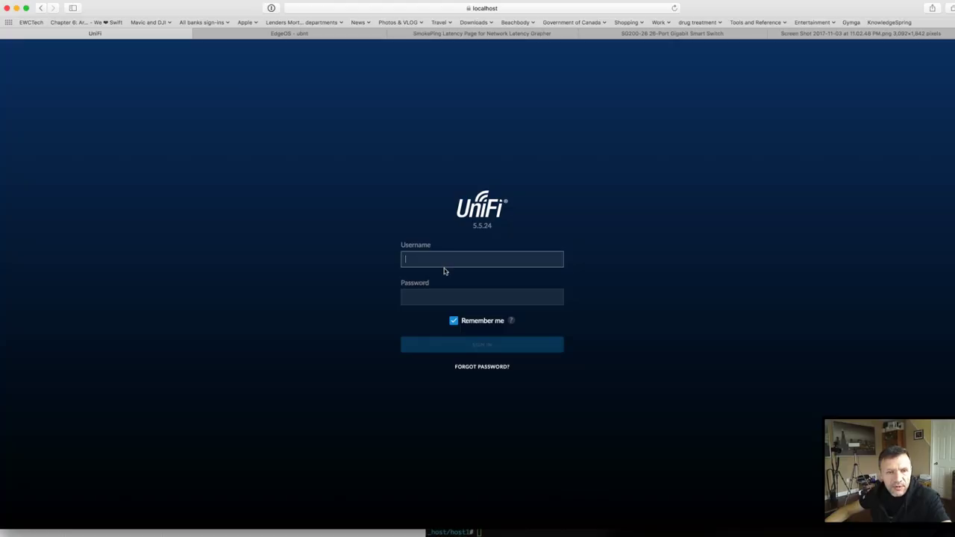
Sign in to the UniFi controller with the administrator's username and account password
type("oleg")
key("Tab")
key("Return")
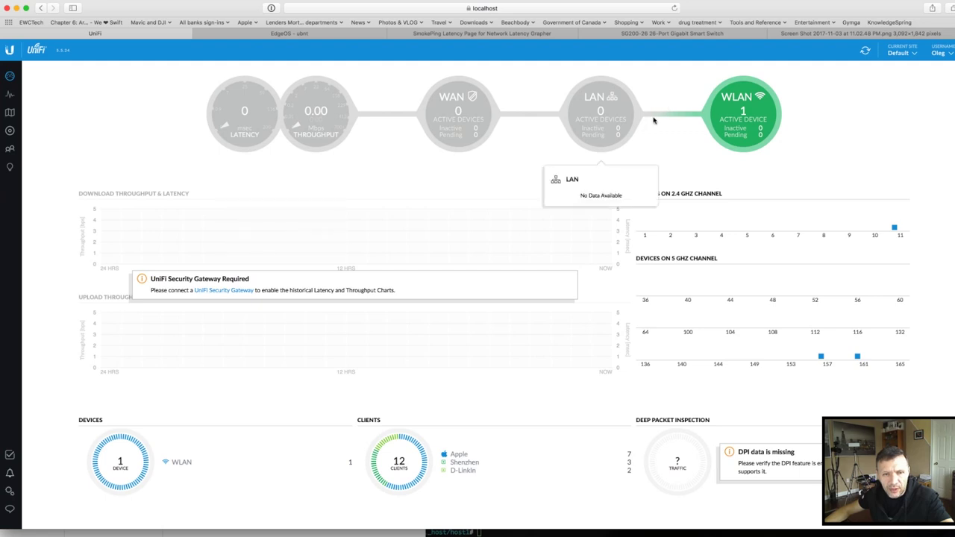
Examine the dashboard's WLAN summary, and the EWCGuest entry and its VLAN in the Wireless Networks settings
mouse_move(715, 128)
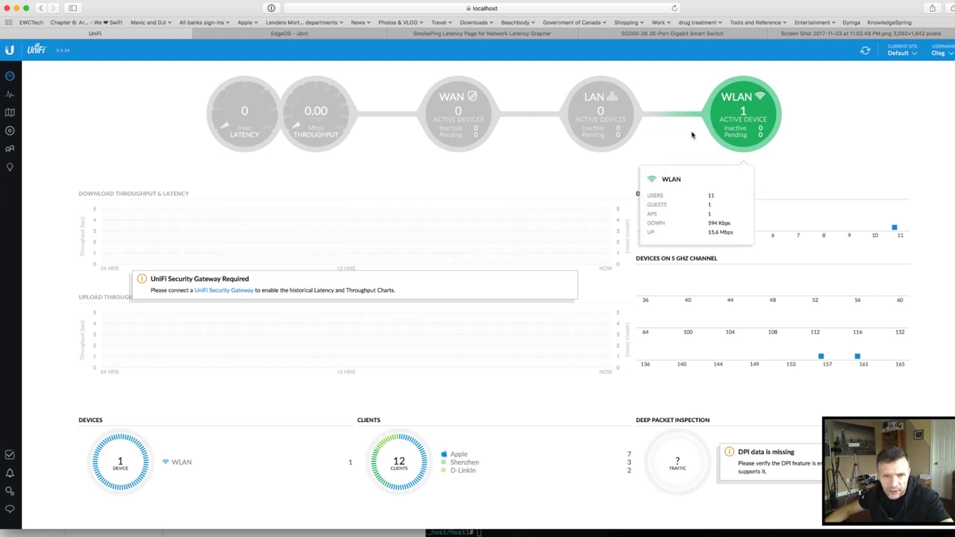
left_click(9, 492)
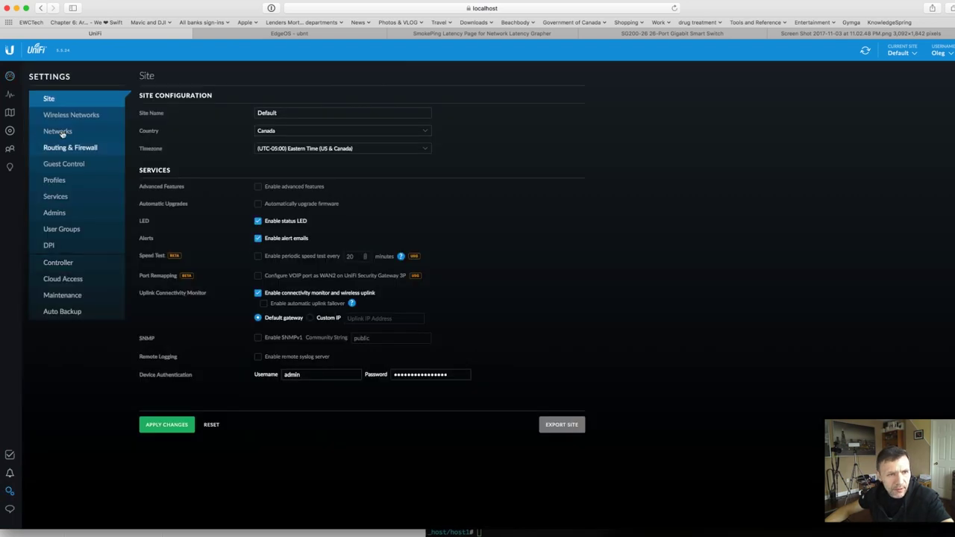
left_click(62, 115)
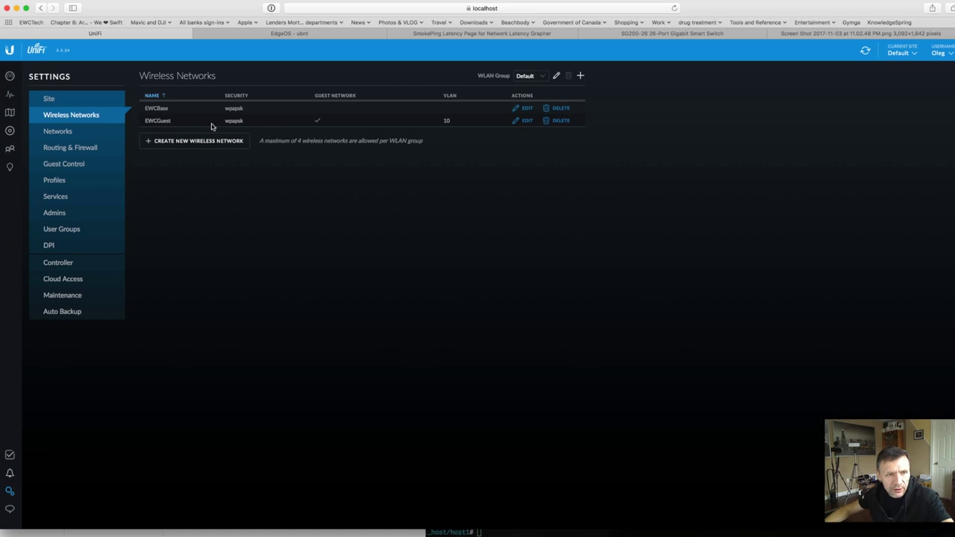
mouse_move(190, 117)
left_mouse_down()
mouse_move(130, 119)
mouse_move(192, 118)
left_mouse_up()
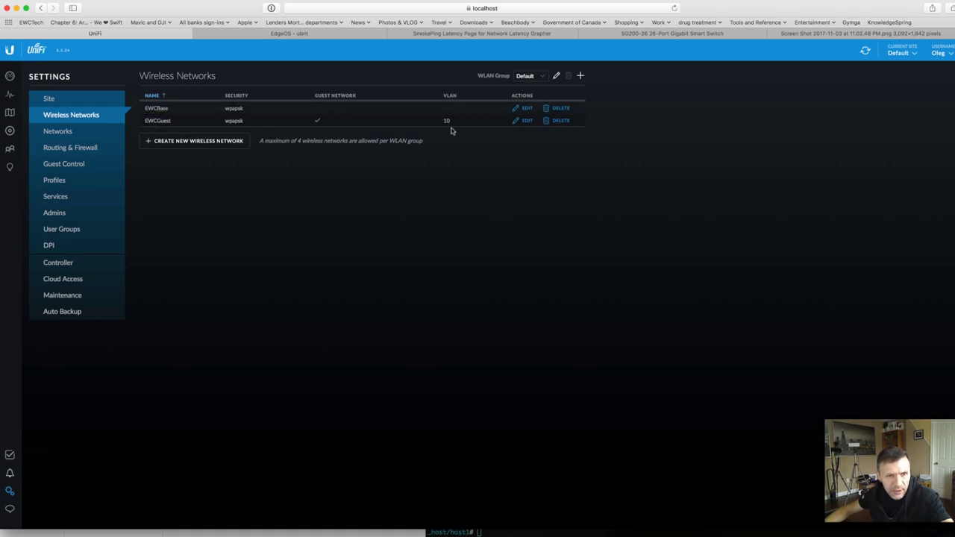
mouse_move(418, 117)
left_mouse_down()
mouse_move(482, 119)
mouse_move(418, 119)
left_mouse_up()
Open the EWCGuest wireless network for editing and examine its SSID, advanced options, VLAN and user group choices
left_click(525, 121)
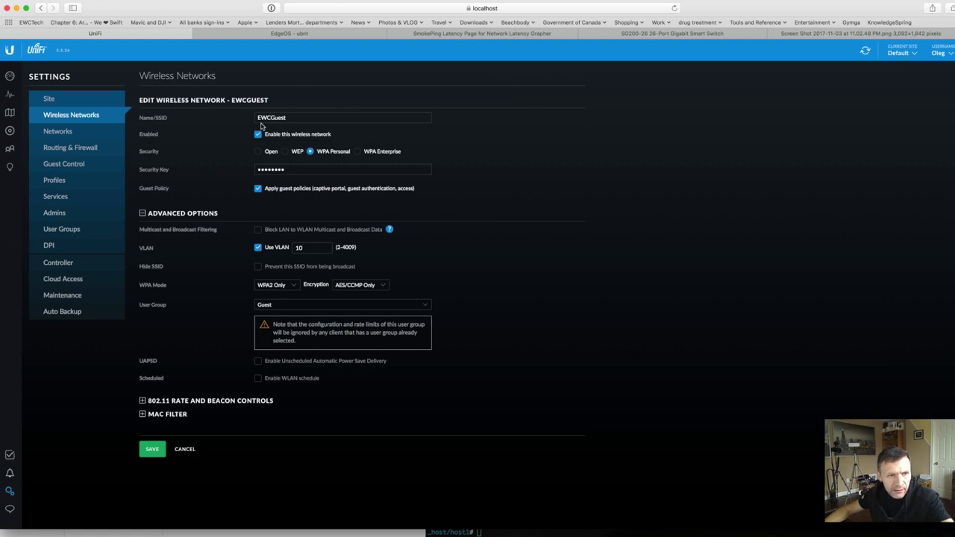
left_click(294, 117)
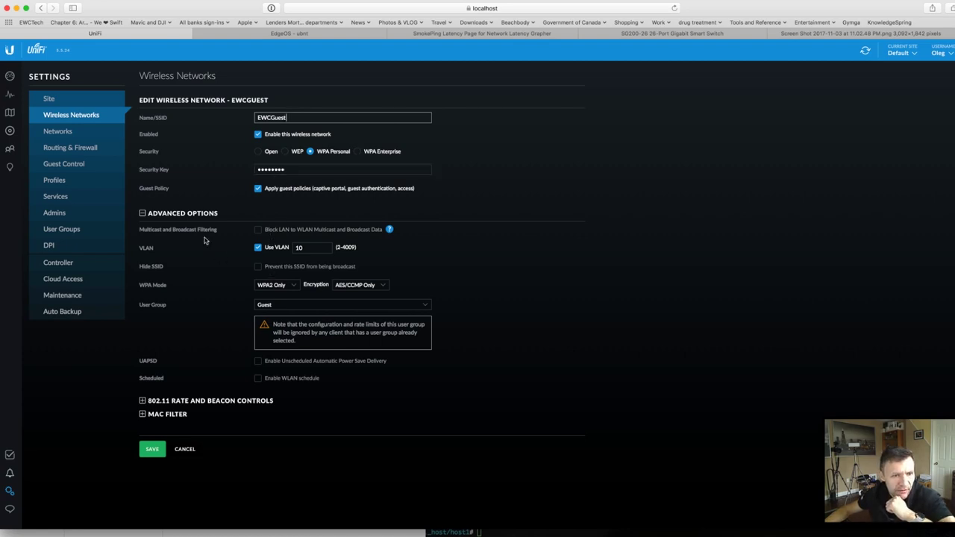
left_click(142, 213)
left_click(143, 213)
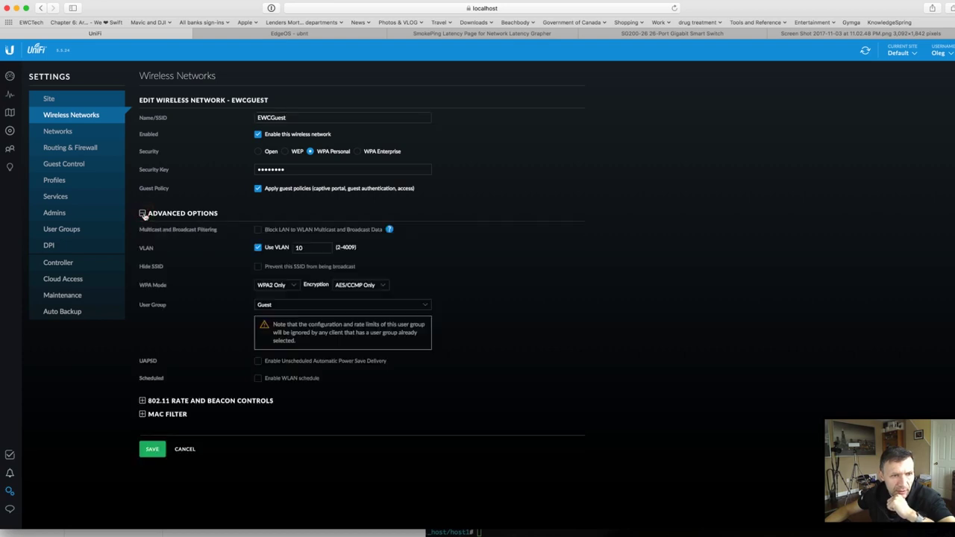
left_click(315, 248)
left_click_drag(315, 248, 287, 248)
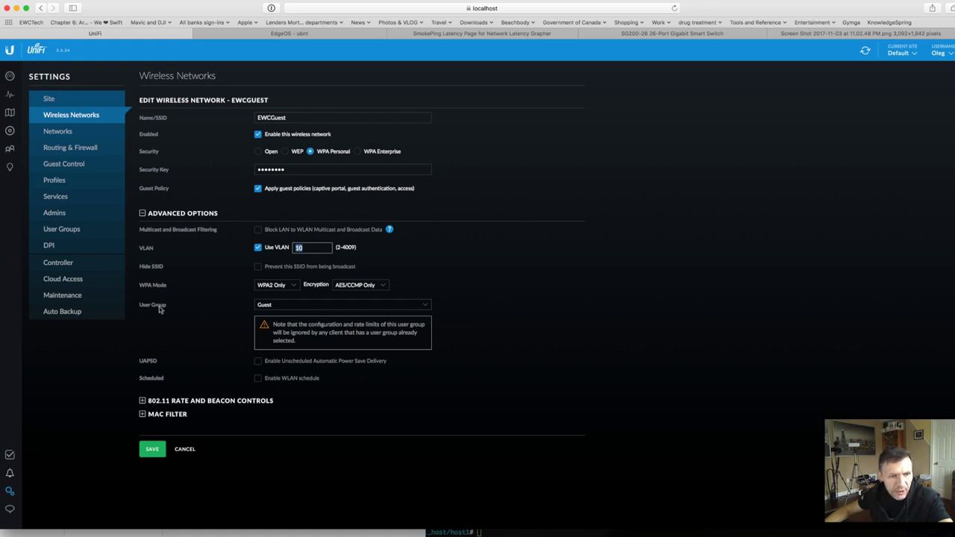
left_click(268, 305)
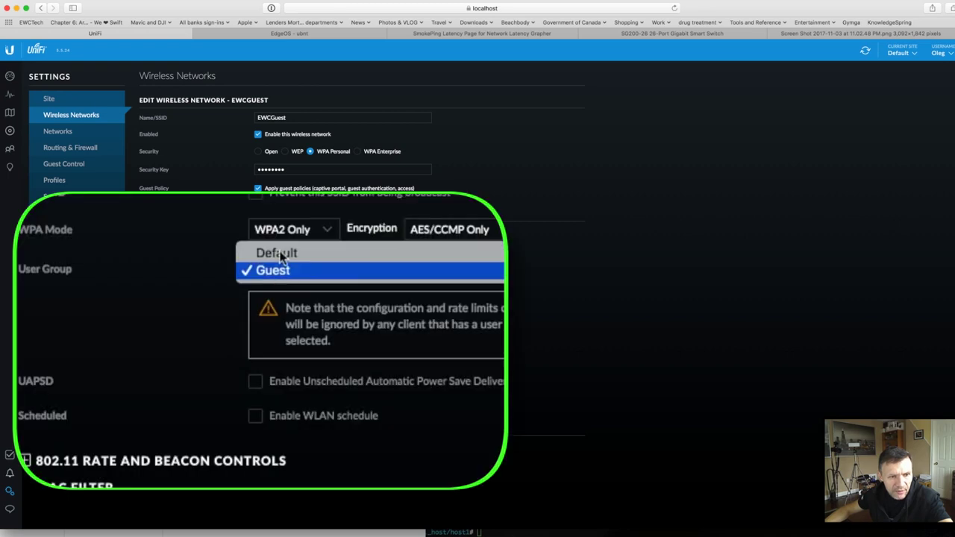
left_click(198, 283)
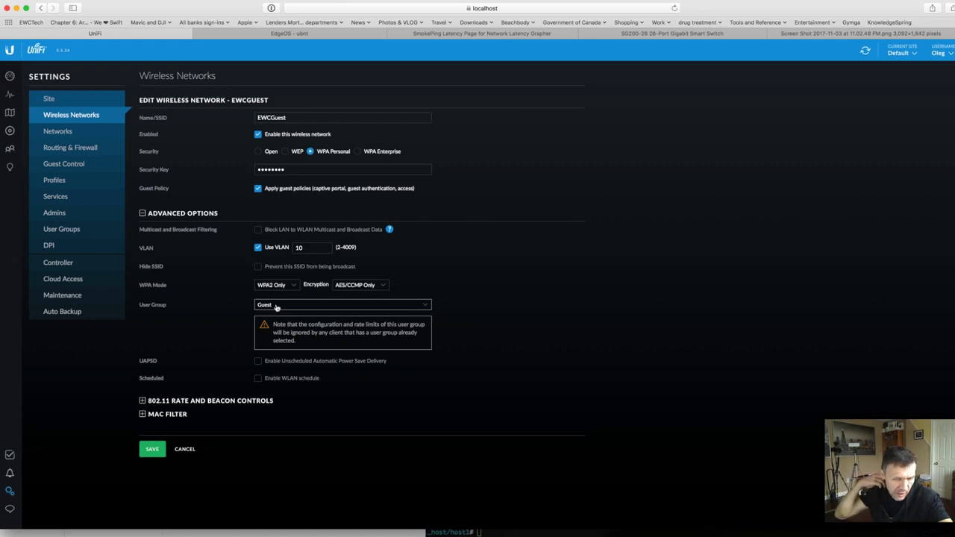
Show the user groups with their bandwidth limits and open the Guest group for editing
left_click(74, 229)
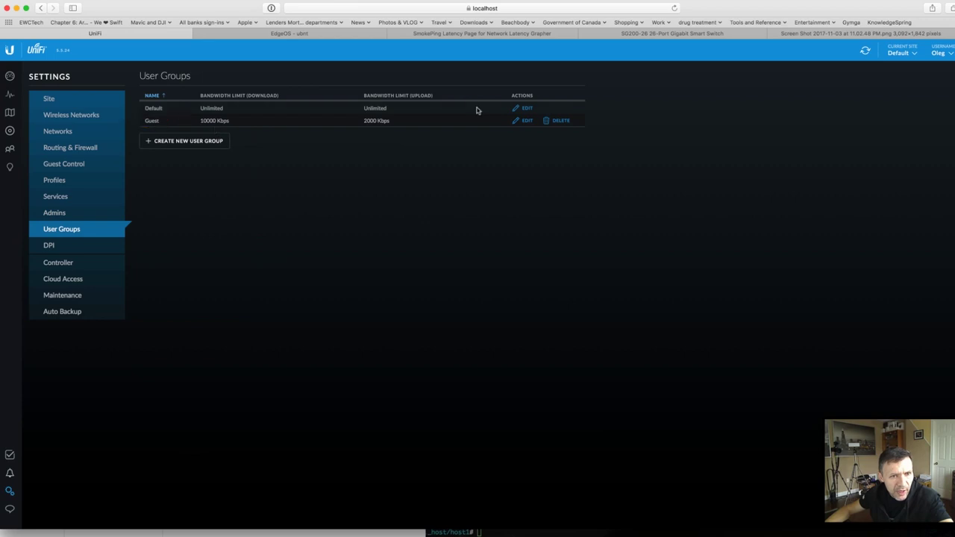
left_click(526, 120)
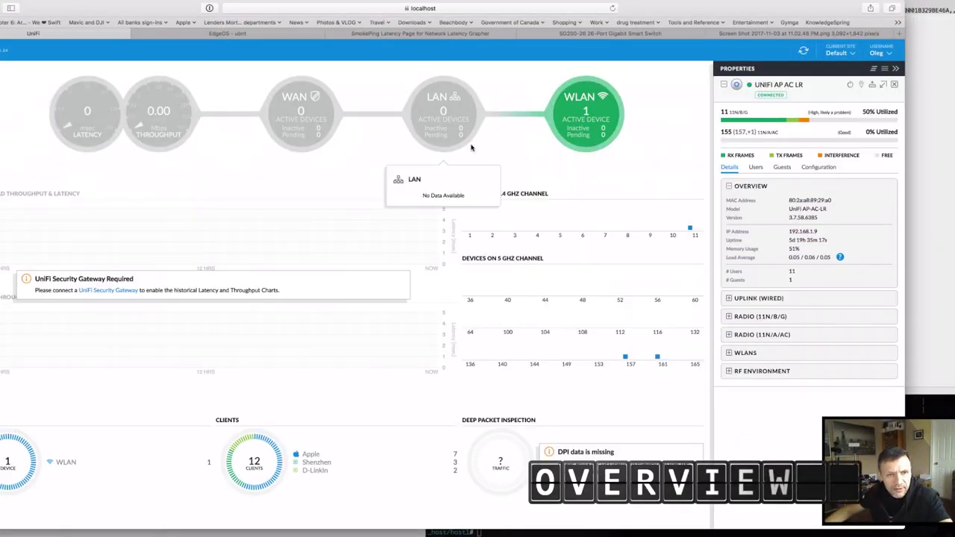
Examine the WAN, LAN and WWW status summaries on the UniFi dashboard
mouse_move(261, 114)
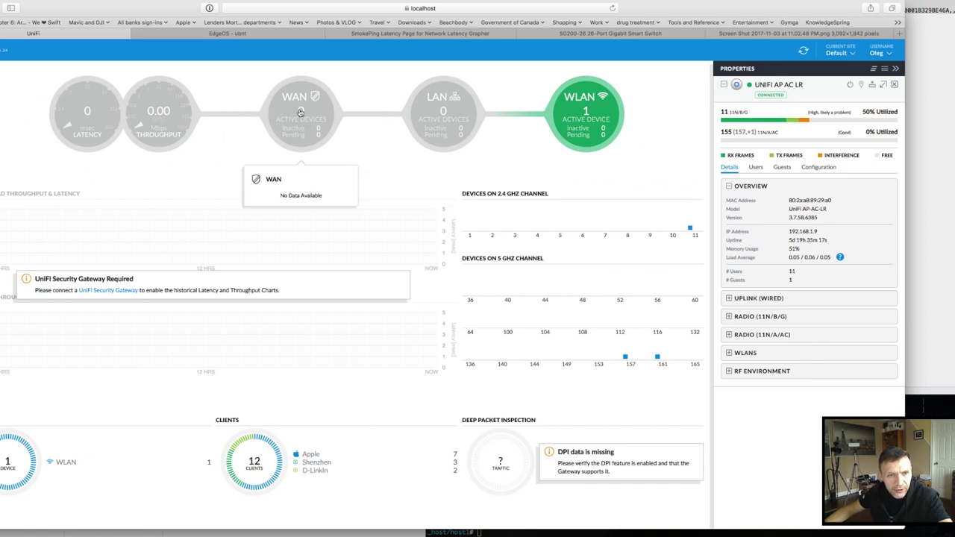
mouse_move(105, 121)
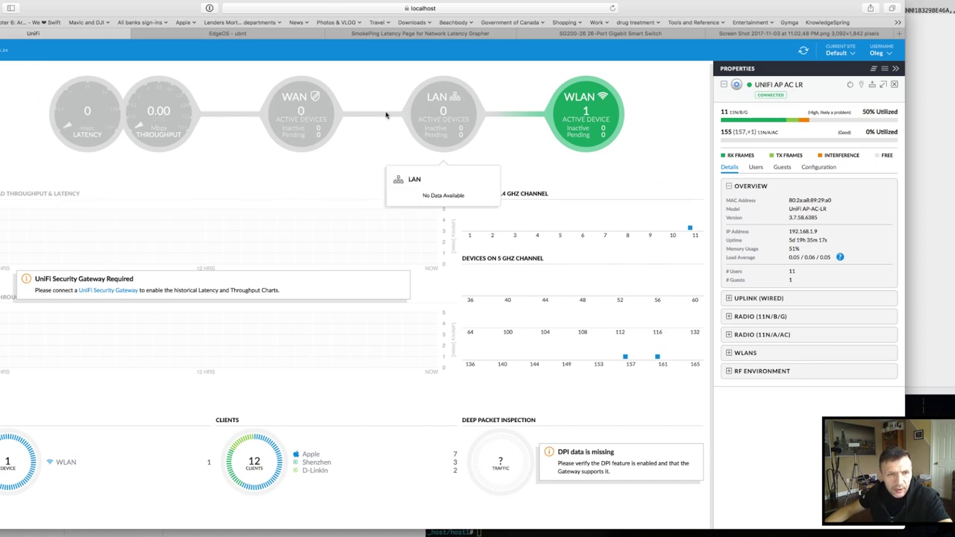
mouse_move(440, 111)
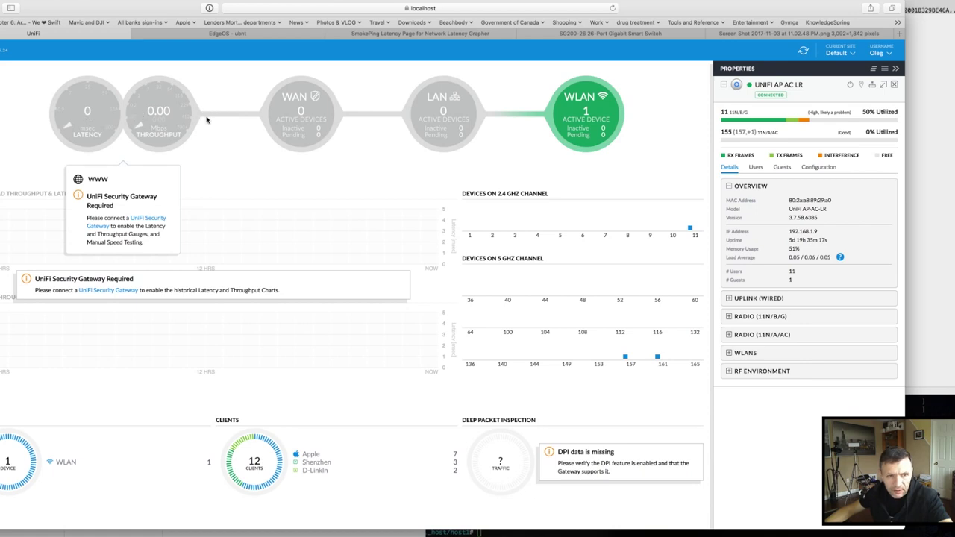
mouse_move(282, 146)
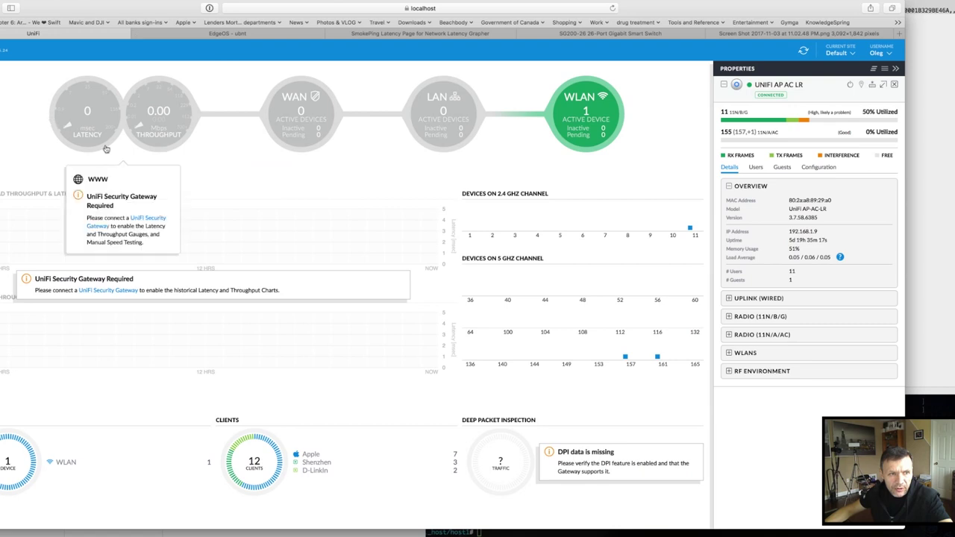
Switch to the EdgeRouter's EdgeOS interface and examine the dashboard's traffic rates and totals for each interface
left_click(231, 34)
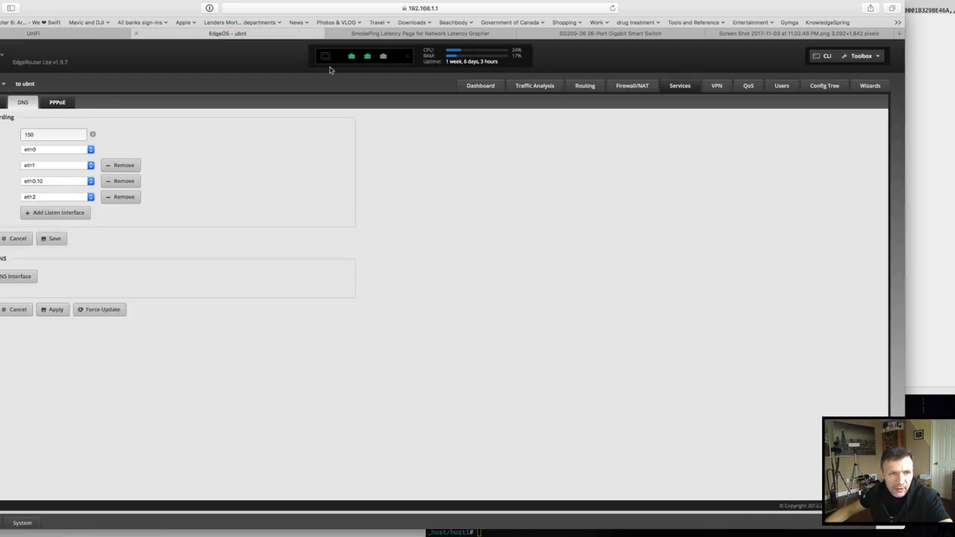
left_click(481, 85)
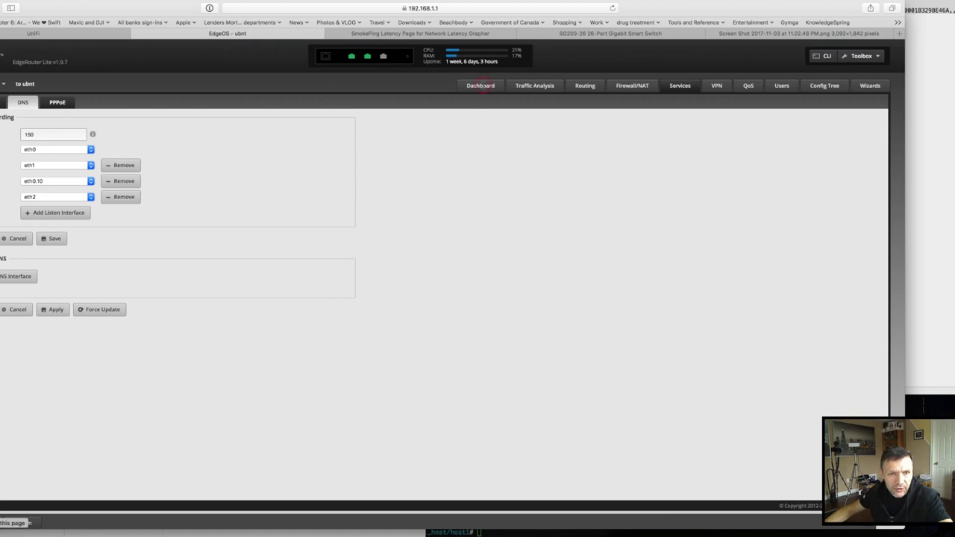
mouse_move(283, 162)
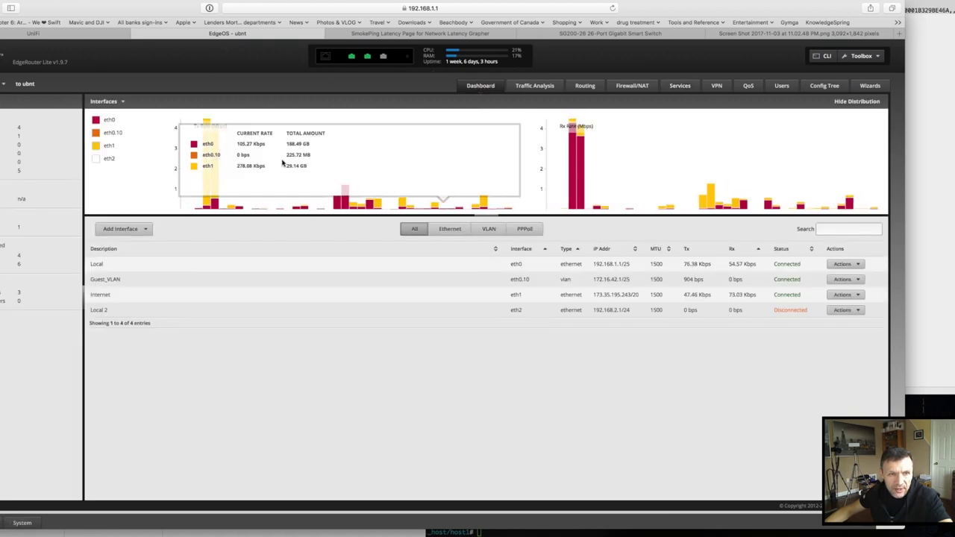
Return to the UniFi controller and examine the access point's 11N/B/G and 11N/A/AC radio details
key("ctrl+shift+Tab")
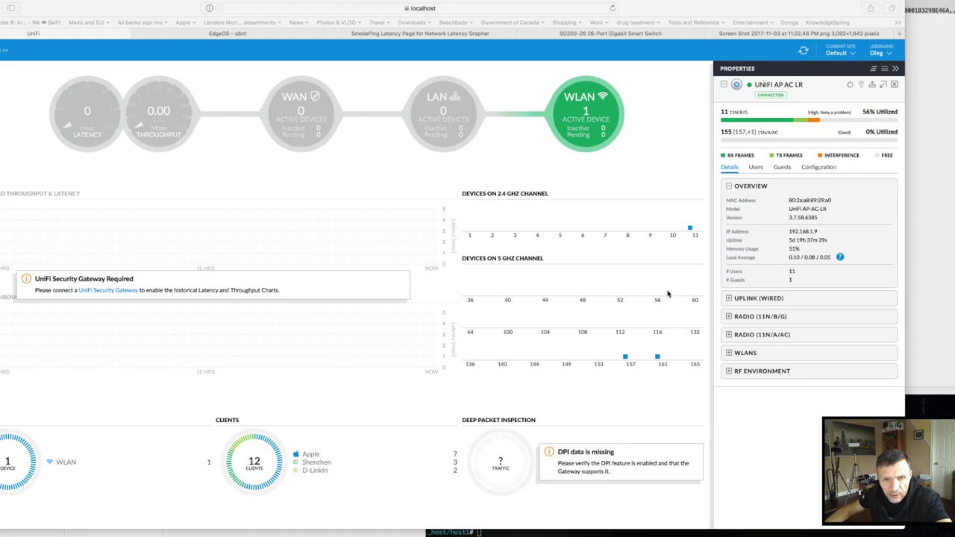
left_click(729, 317)
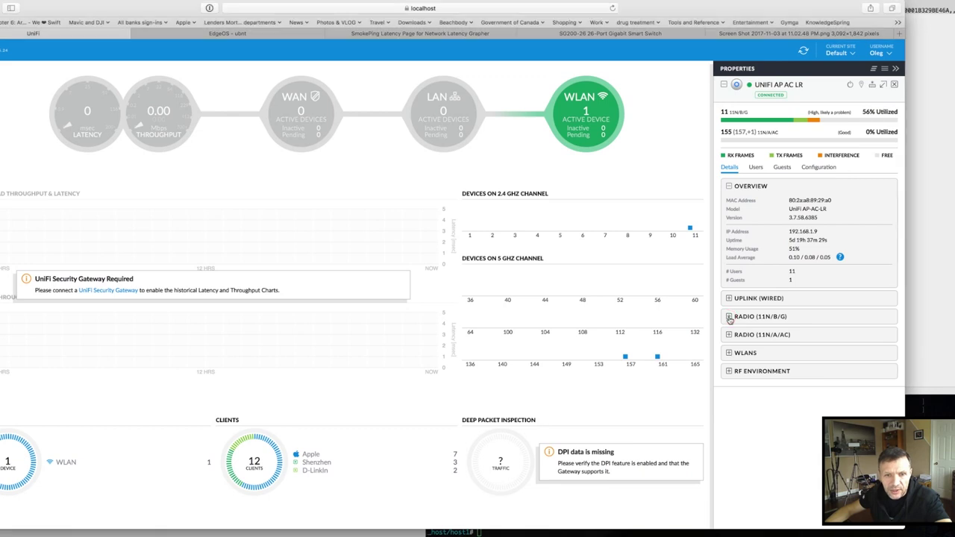
left_click(730, 335)
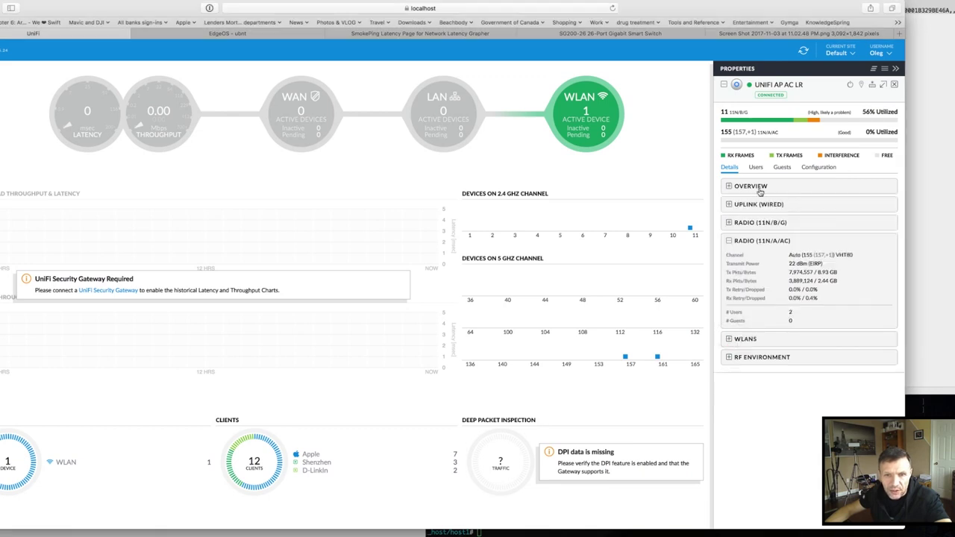
Show the access point's radio configuration and examine the transmit power choices for the 5G radio
left_click(817, 169)
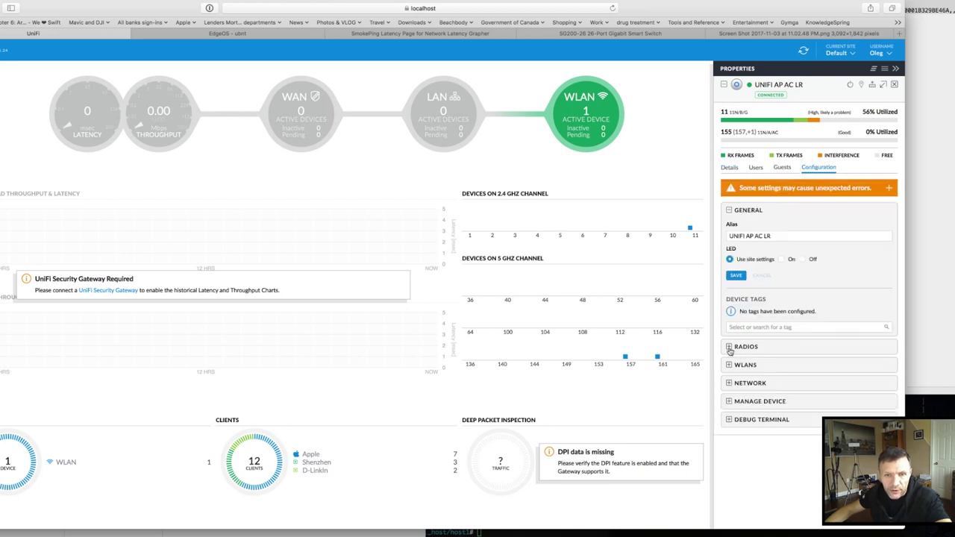
left_click(729, 350)
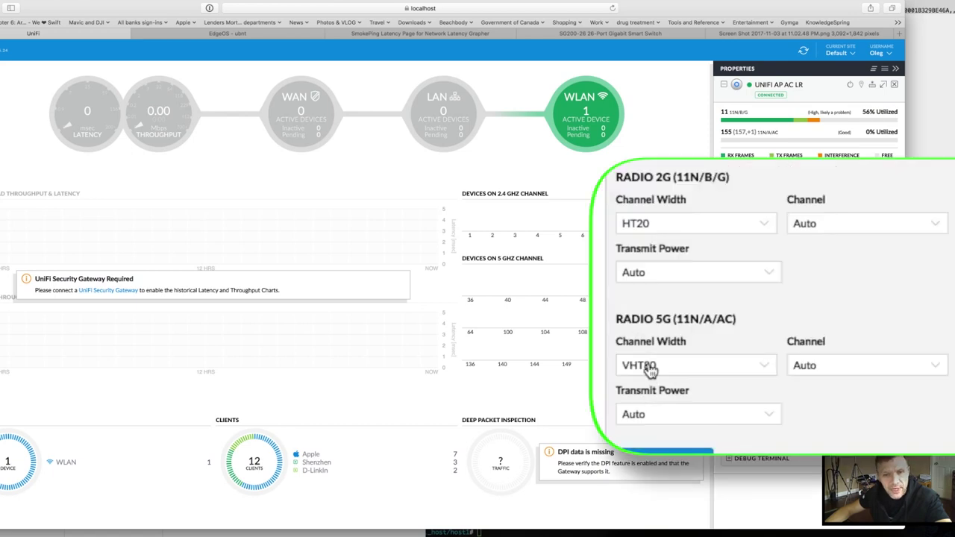
left_click(677, 414)
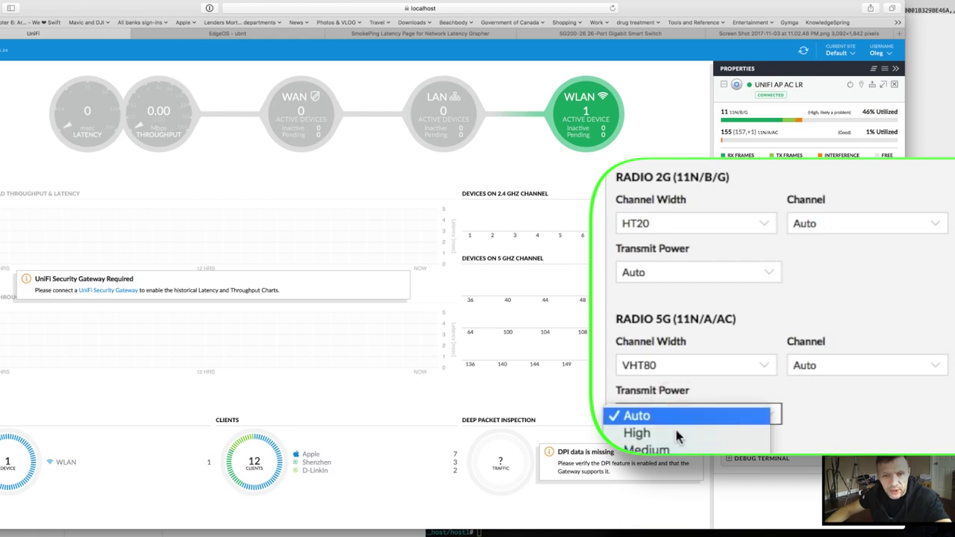